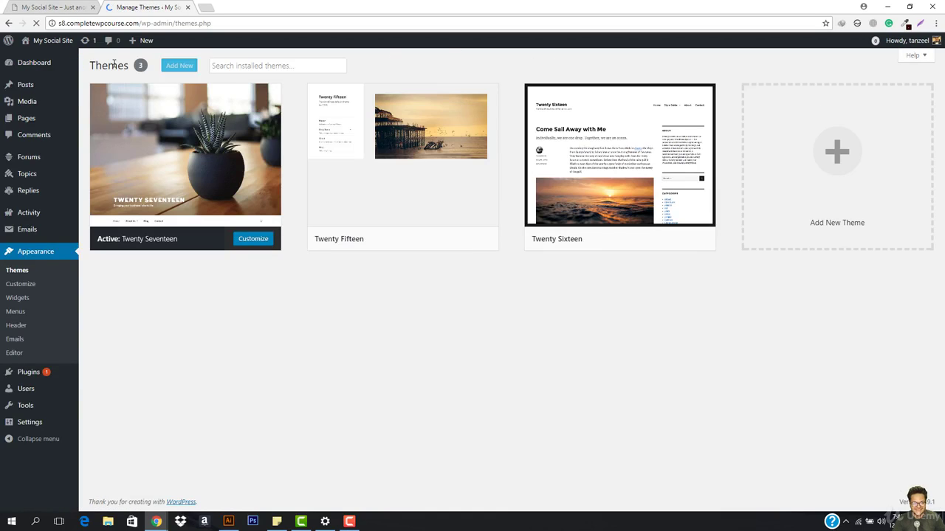
Open the Add Themes page from Appearance > Themes.
{"action": "left_click", "coordinate": [171, 68]}
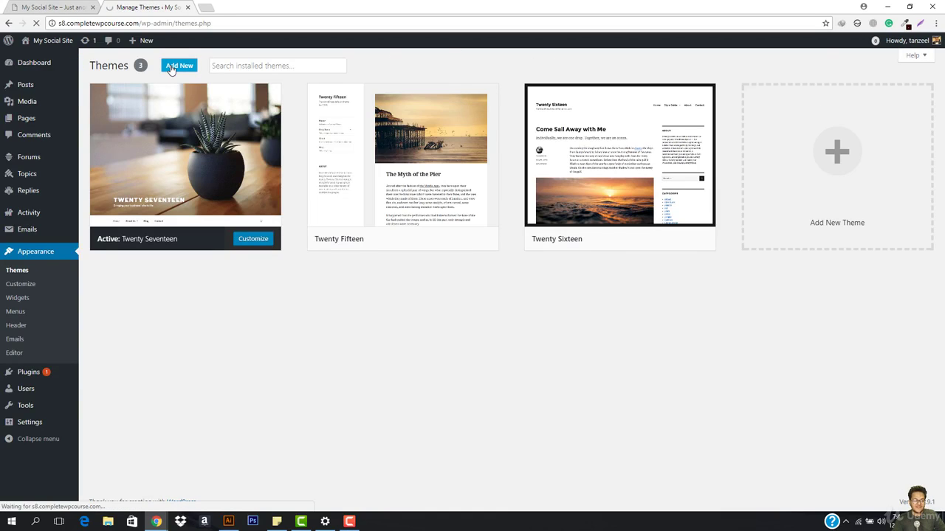
Search themes for 'ocean wp', then install and activate OceanWP and begin installing its recommended plugins.
{"action": "left_click", "coordinate": [846, 91]}
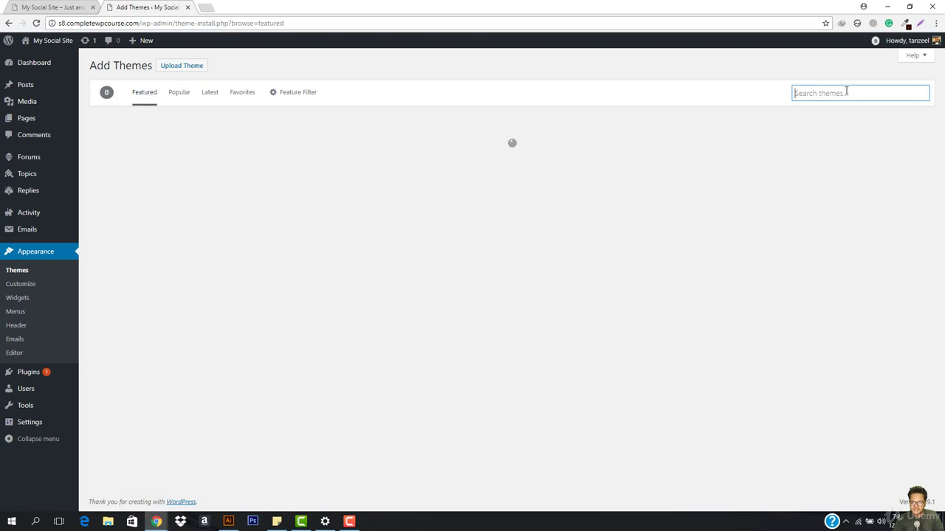
{"action": "type", "text": "ocean"}
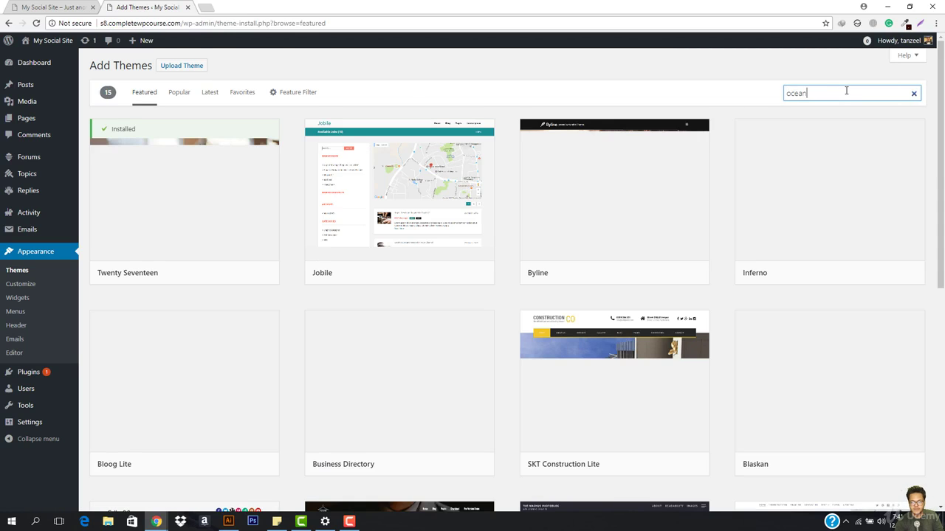
{"action": "type", "text": " wo"}
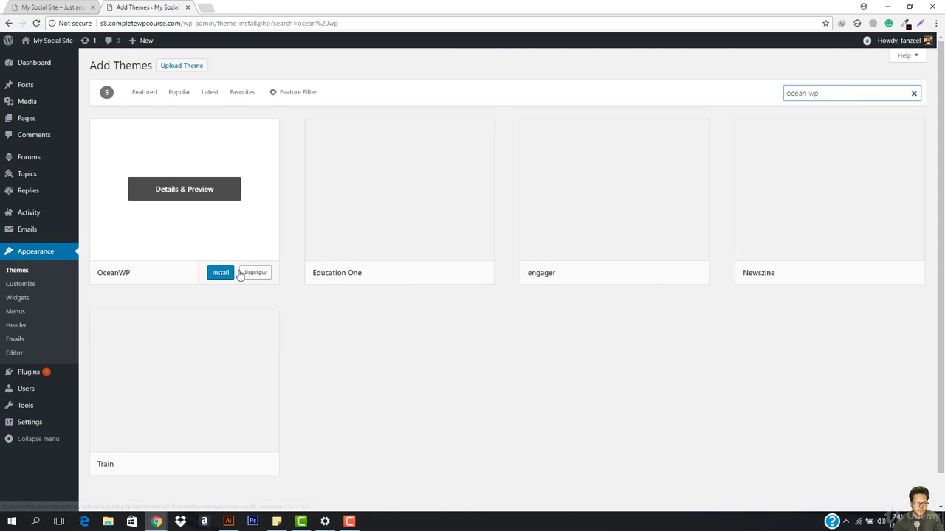
{"action": "left_click", "coordinate": [221, 273]}
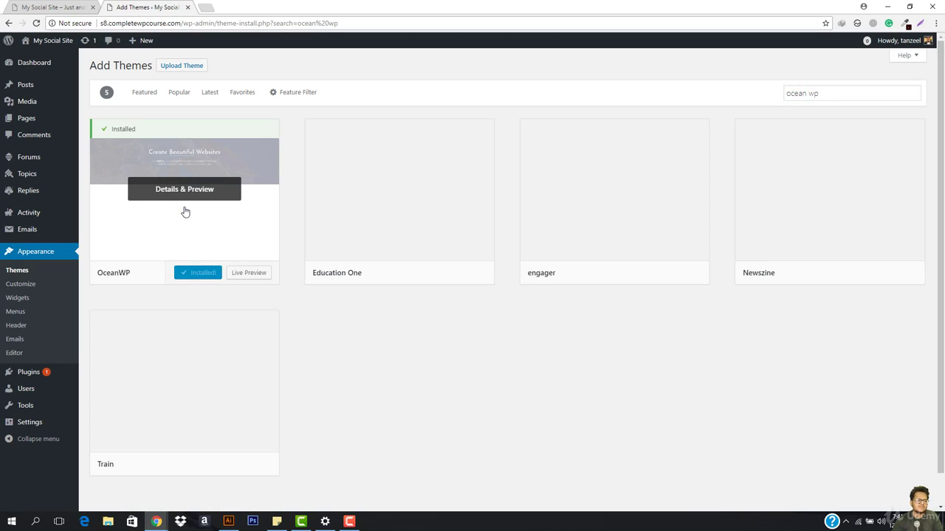
{"action": "left_click", "coordinate": [204, 274]}
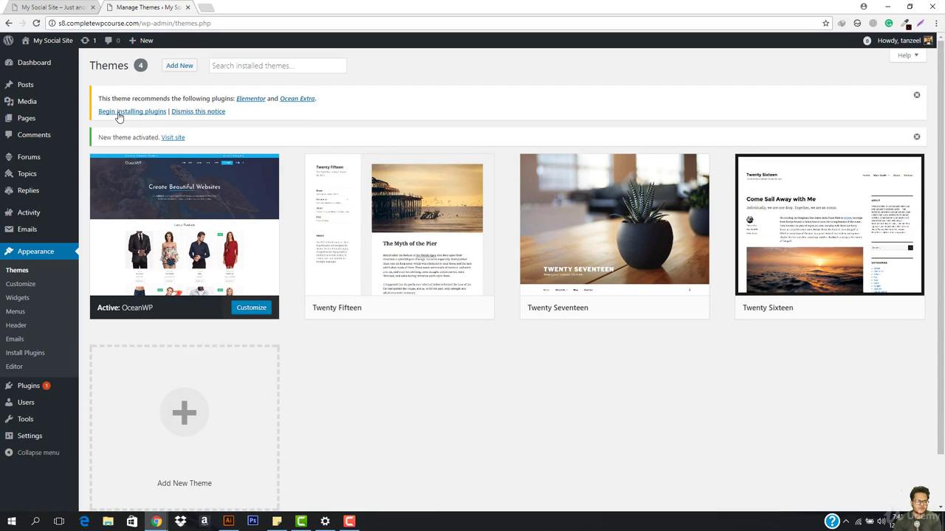
{"action": "left_click", "coordinate": [133, 112]}
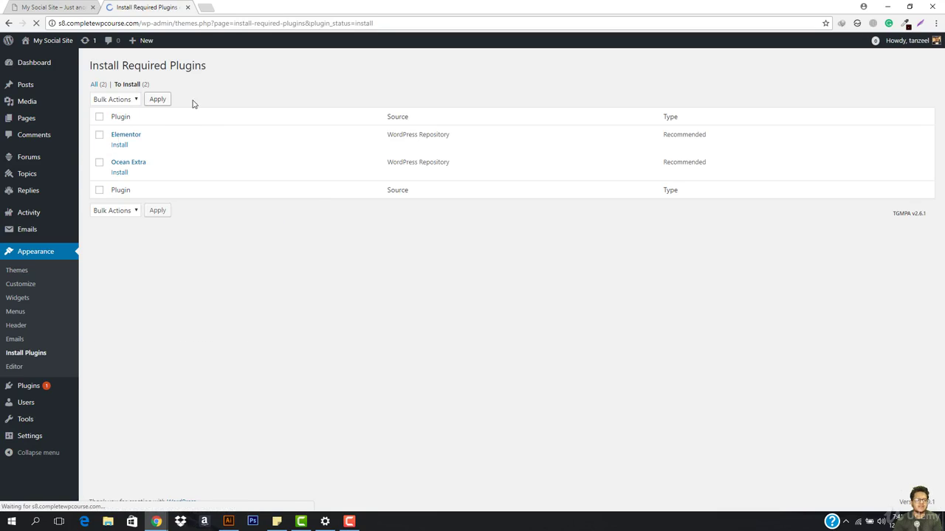
Bulk-install the Elementor and Ocean Extra plugins, then visit the site's front page.
{"action": "left_click", "coordinate": [100, 119]}
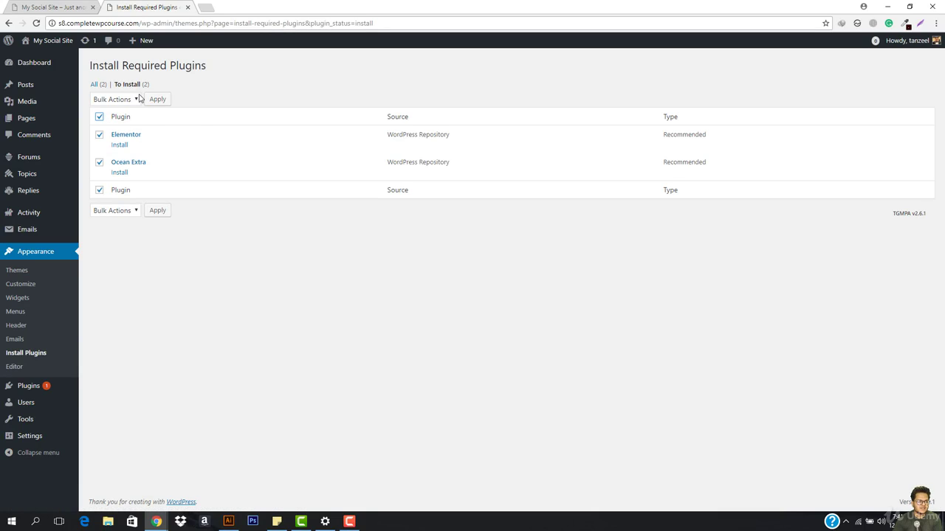
{"action": "left_click", "coordinate": [136, 99]}
{"action": "left_click", "coordinate": [120, 121]}
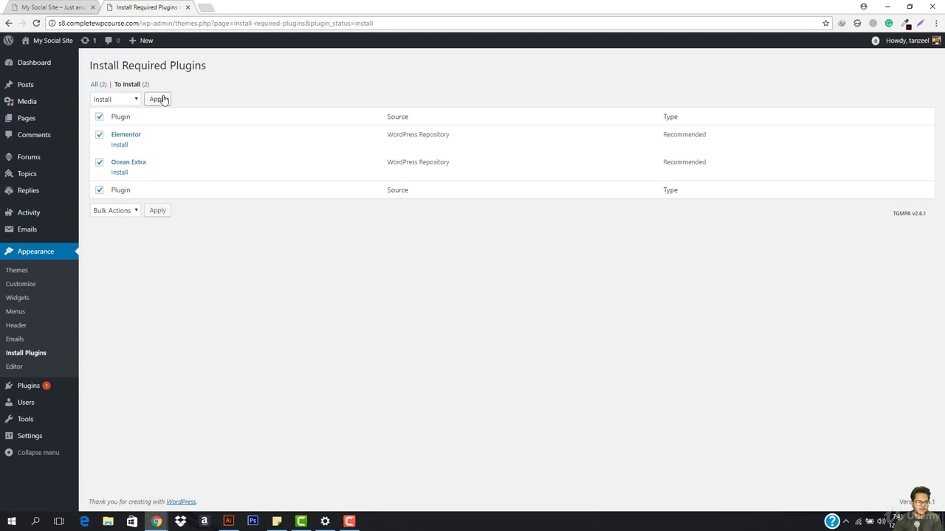
{"action": "left_click", "coordinate": [159, 99]}
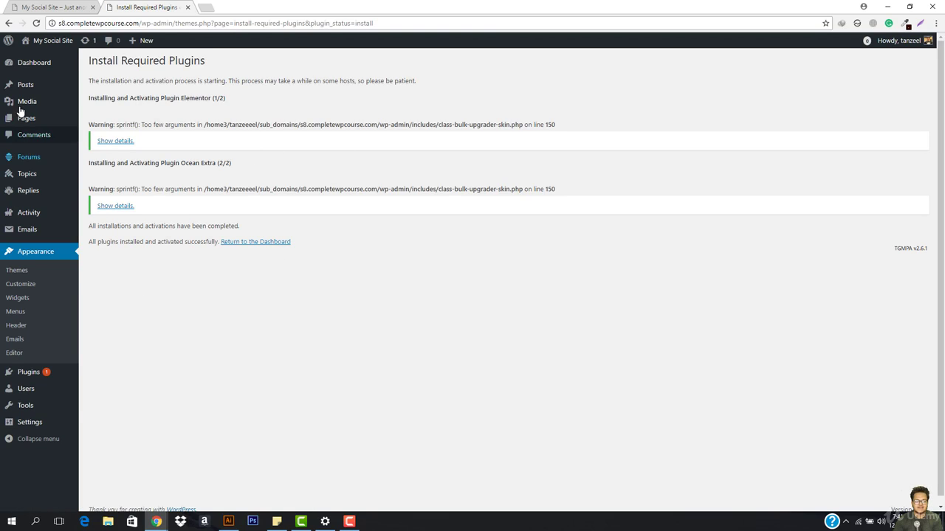
{"action": "mouse_move", "coordinate": [44, 41]}
{"action": "left_click", "coordinate": [39, 60]}
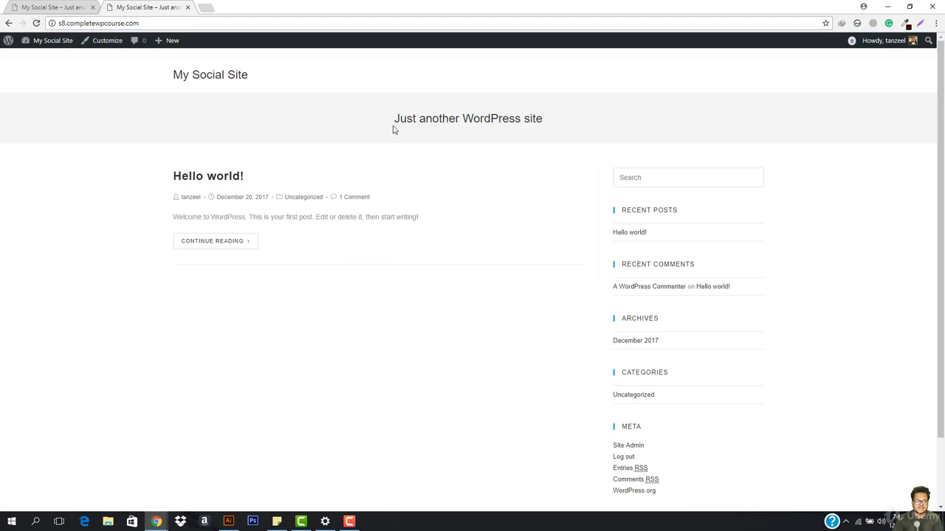
In the first tab, go to the admin Dashboard, and close the extra front-end tab.
{"action": "left_click_drag", "start_coordinate": [392, 130], "coordinate": [643, 116]}
{"action": "left_click", "coordinate": [228, 165]}
{"action": "left_click", "coordinate": [52, 7]}
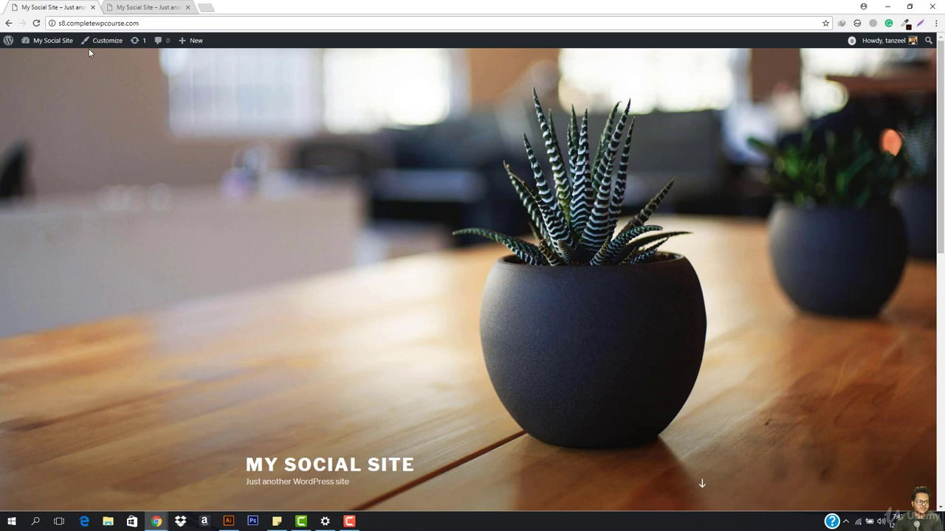
{"action": "left_click", "coordinate": [35, 63]}
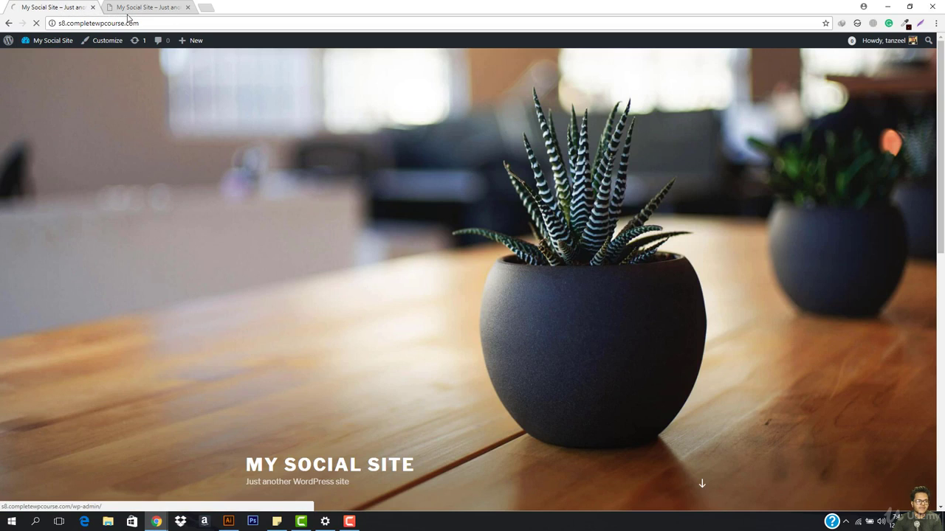
{"action": "left_click", "coordinate": [187, 7]}
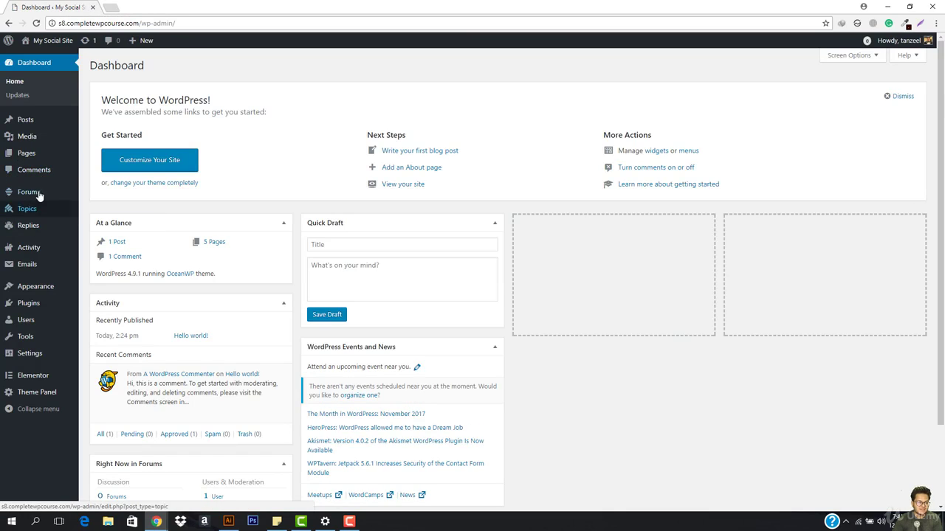
Open Pages > All Pages in a new browser tab and switch to it.
{"action": "mouse_move", "coordinate": [43, 151]}
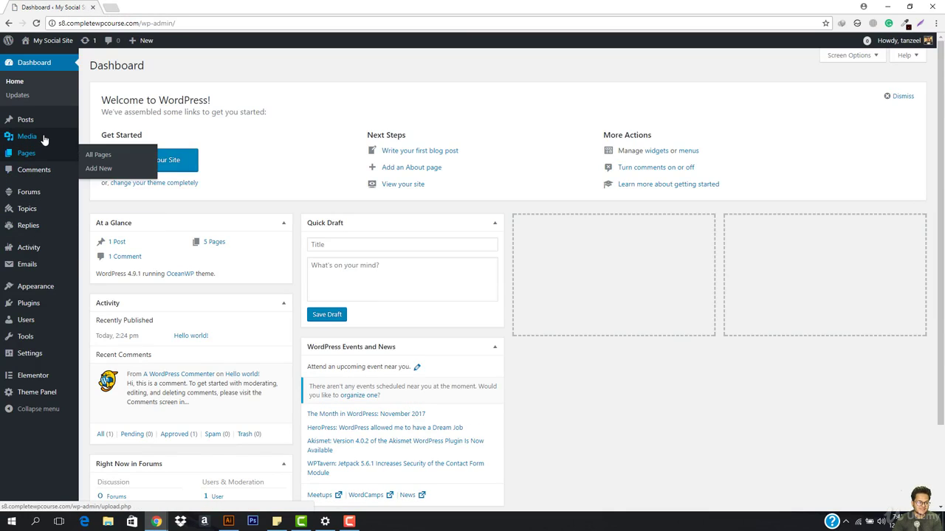
{"action": "right_click", "coordinate": [88, 157]}
{"action": "left_click", "coordinate": [135, 161]}
{"action": "key", "text": "ctrl+Tab"}
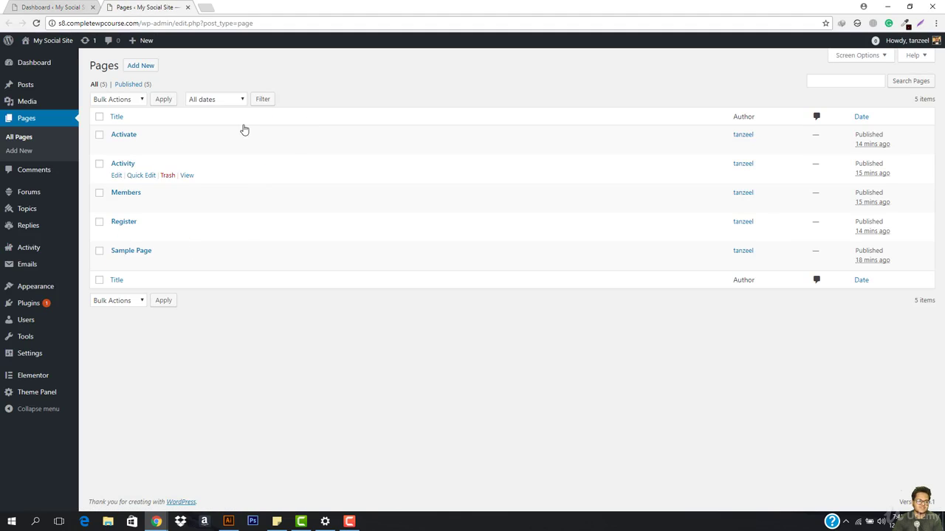
Open Forums > All Forums in a new browser tab and switch to it.
{"action": "mouse_move", "coordinate": [29, 194]}
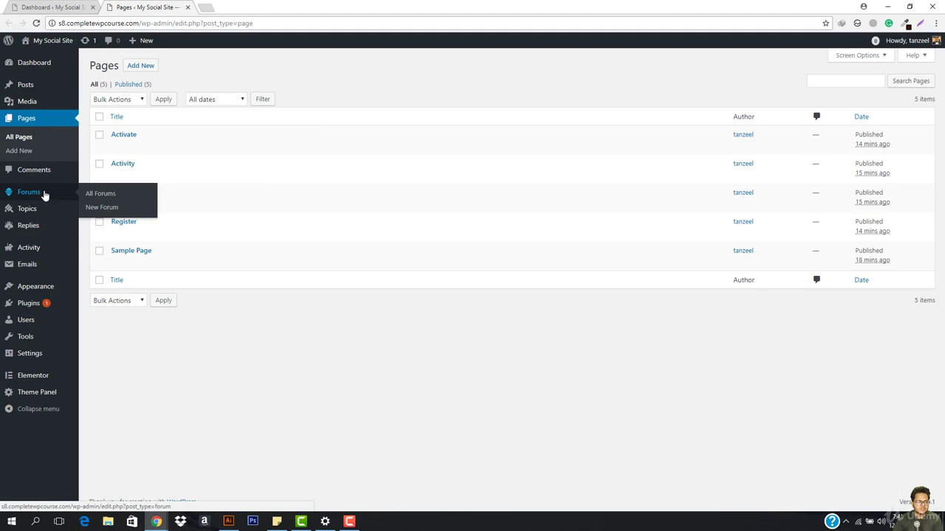
{"action": "right_click", "coordinate": [96, 193]}
{"action": "left_click", "coordinate": [122, 197]}
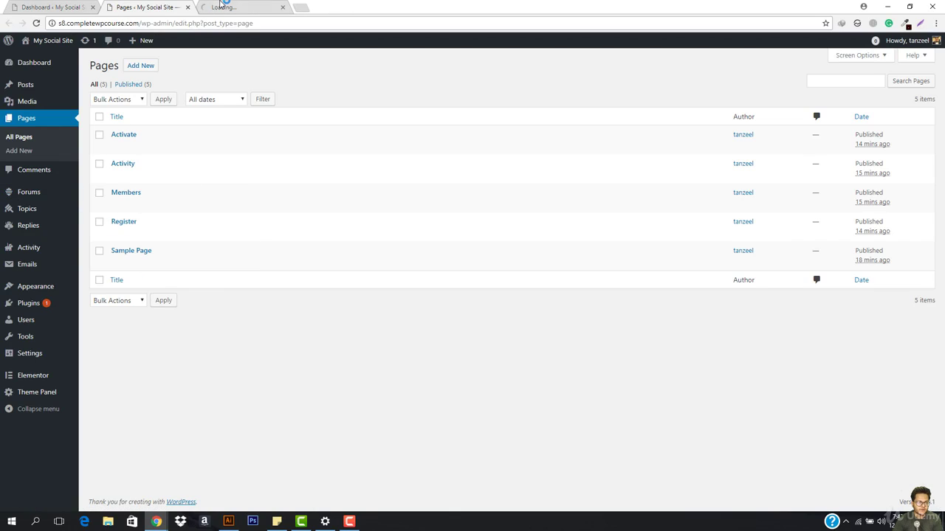
{"action": "key", "text": "ctrl+Tab"}
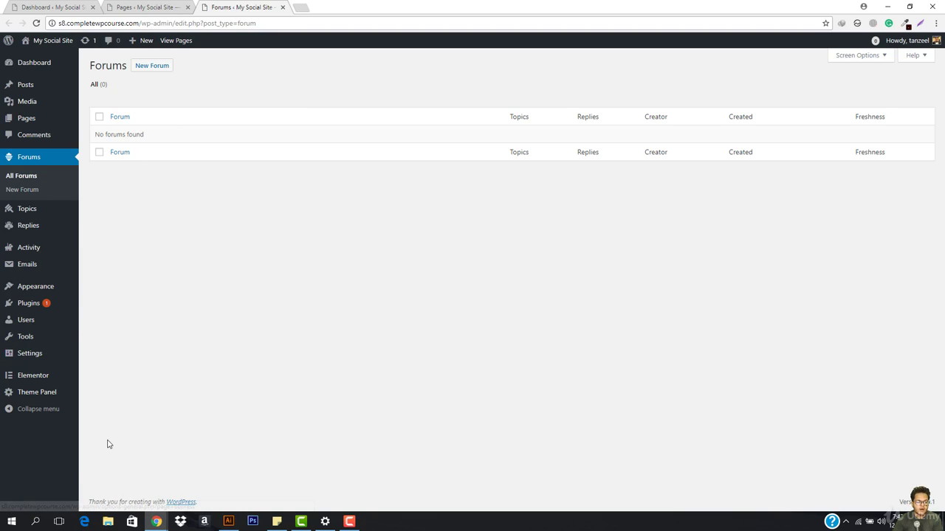
From the empty forums list, open a blank Create New Forum editor.
{"action": "left_click", "coordinate": [159, 71]}
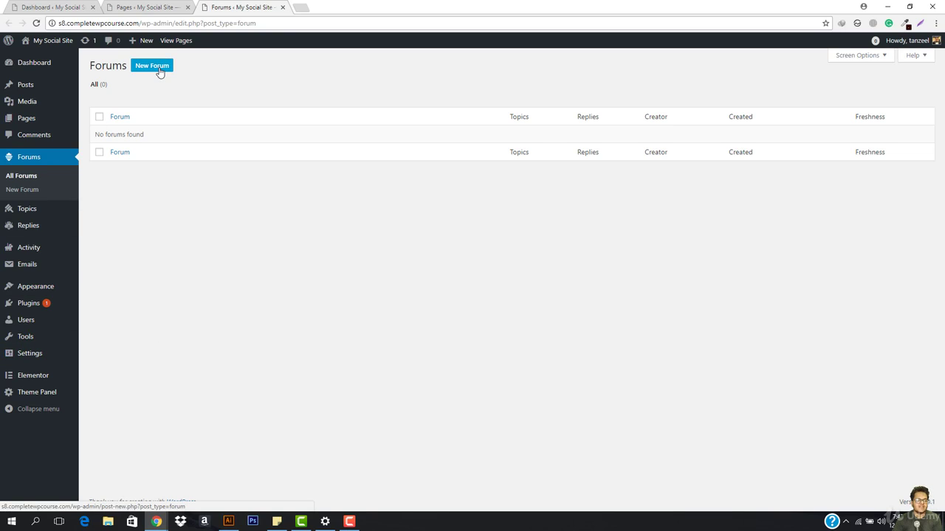
{"action": "left_click", "coordinate": [152, 8]}
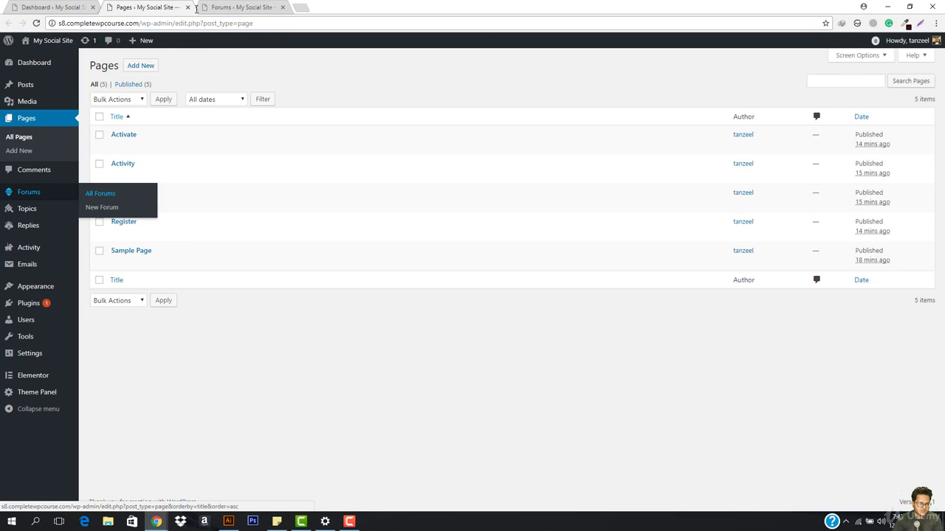
{"action": "left_click", "coordinate": [244, 8]}
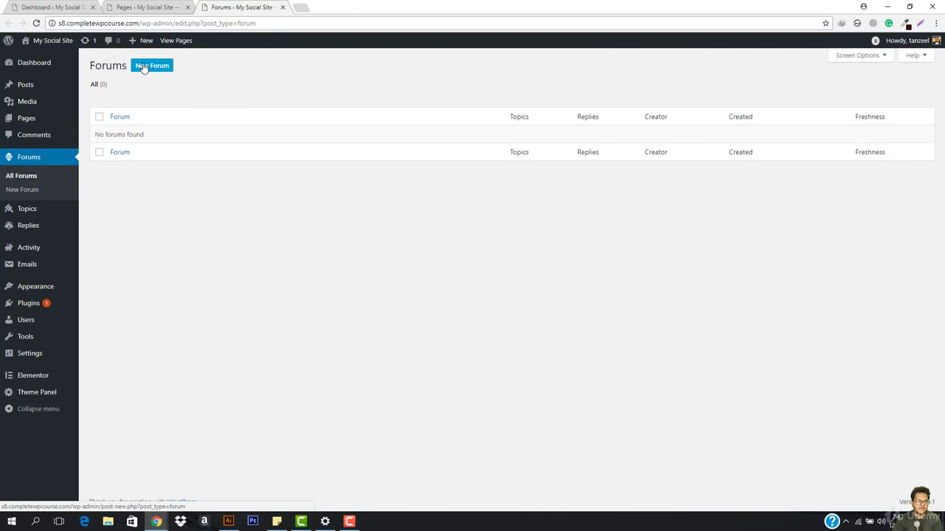
{"action": "left_click", "coordinate": [143, 67]}
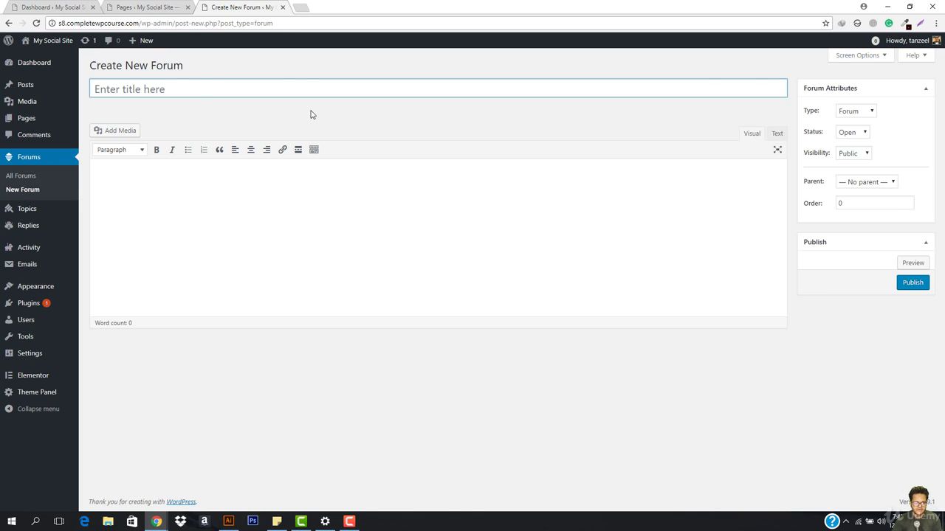
Title the new forum 'Recipes'.
{"action": "left_click", "coordinate": [283, 86]}
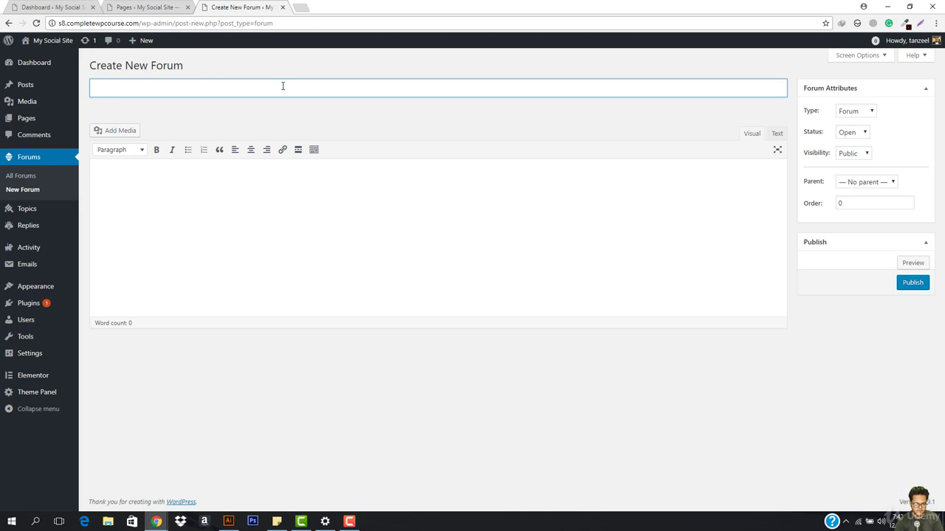
{"action": "type", "text": "Rece"}
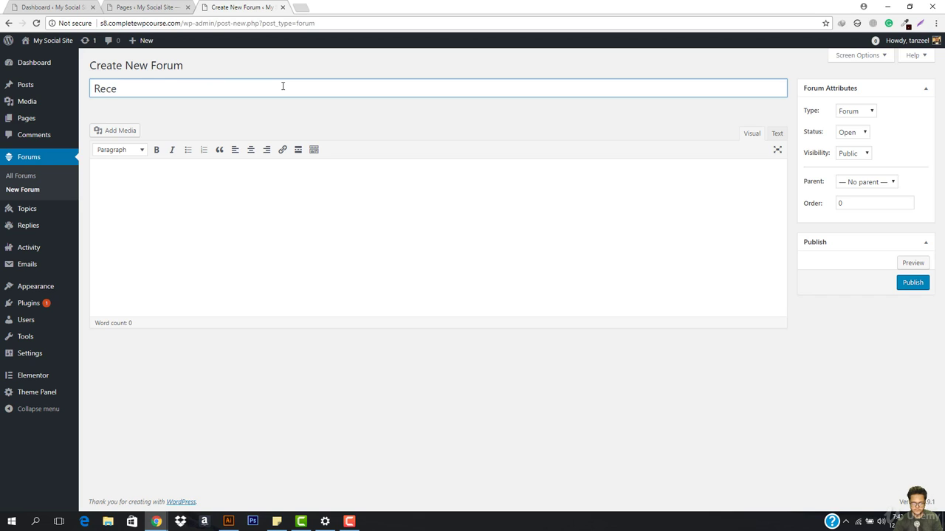
{"action": "key", "text": "BackSpace"}
{"action": "type", "text": "ipes"}
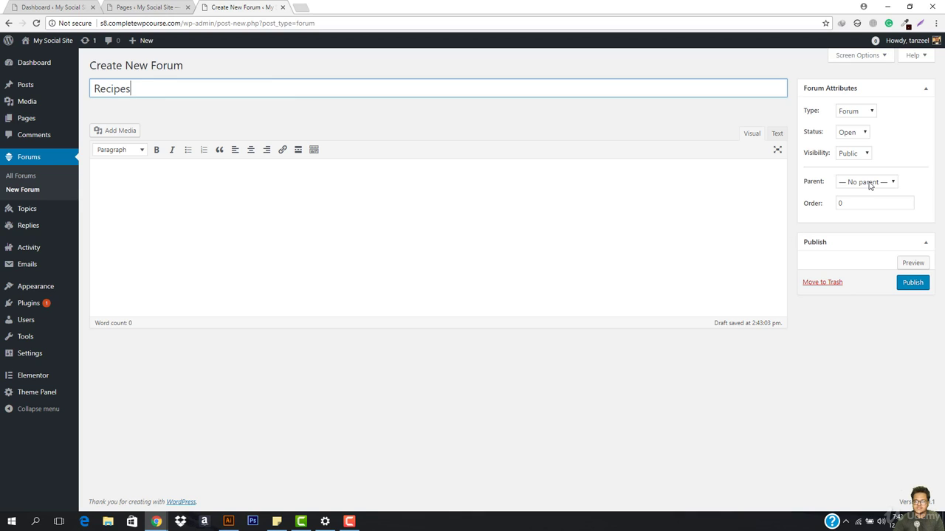
Keep the forum attributes as Type Forum, Status Open and Visibility Public.
{"action": "left_click", "coordinate": [849, 113]}
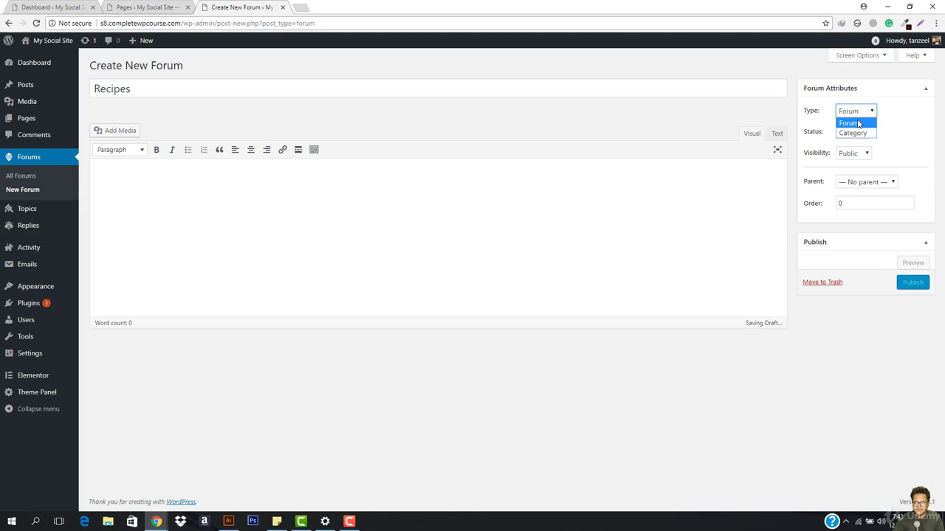
{"action": "left_click", "coordinate": [850, 124]}
{"action": "left_click", "coordinate": [862, 135]}
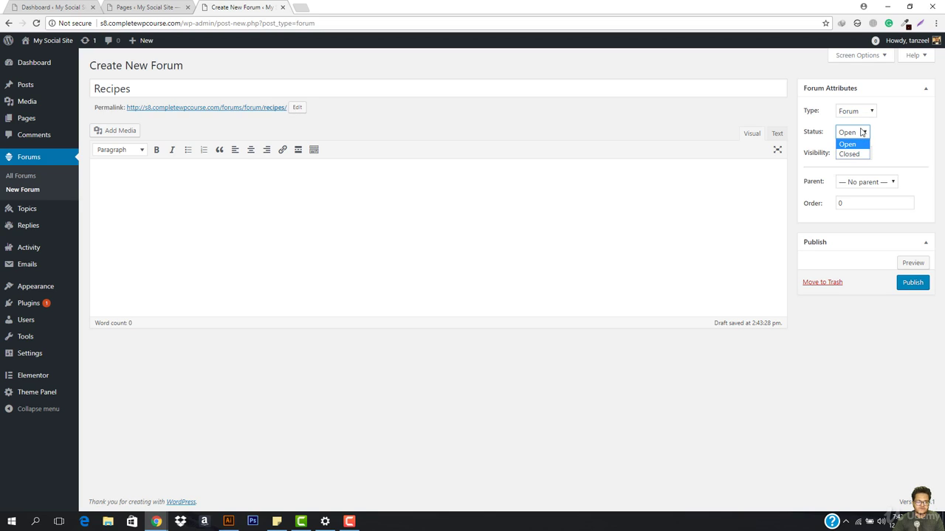
{"action": "left_click", "coordinate": [838, 132]}
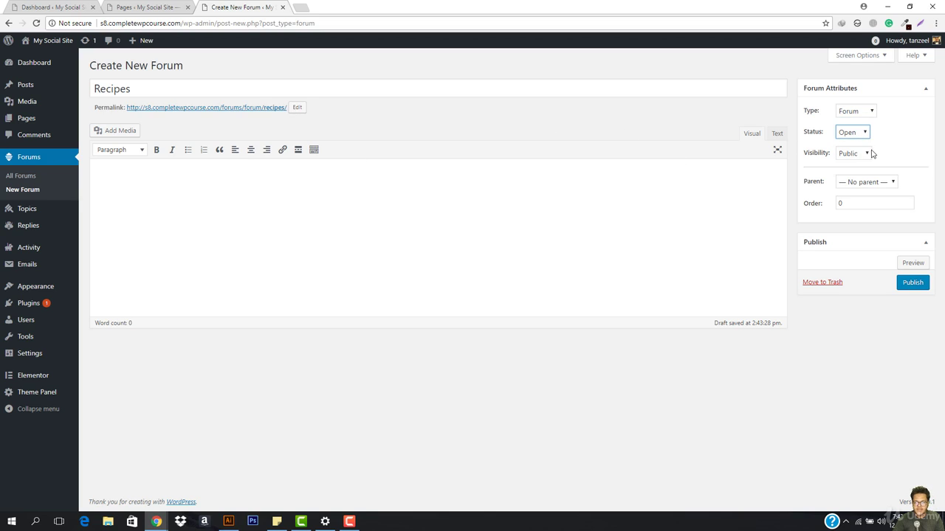
{"action": "left_click", "coordinate": [866, 155]}
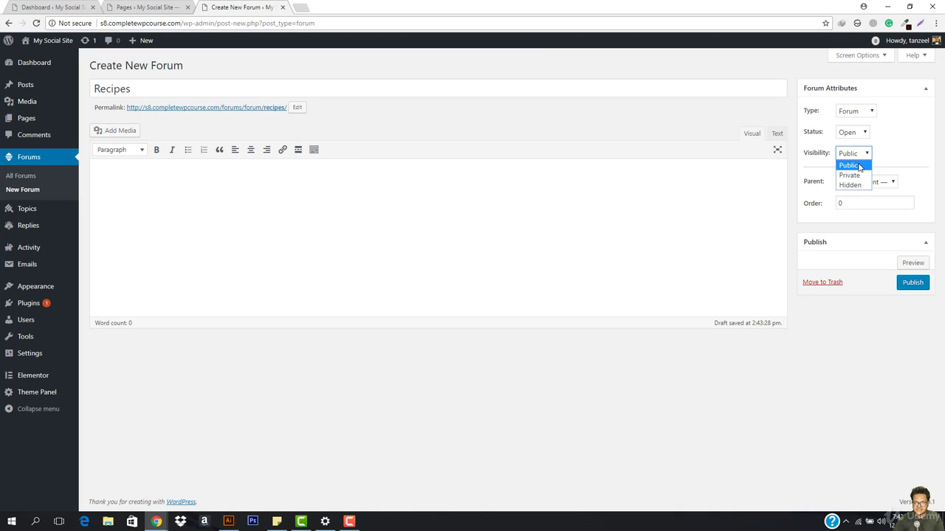
{"action": "left_click", "coordinate": [859, 168]}
{"action": "left_click", "coordinate": [856, 153]}
{"action": "left_click", "coordinate": [274, 201]}
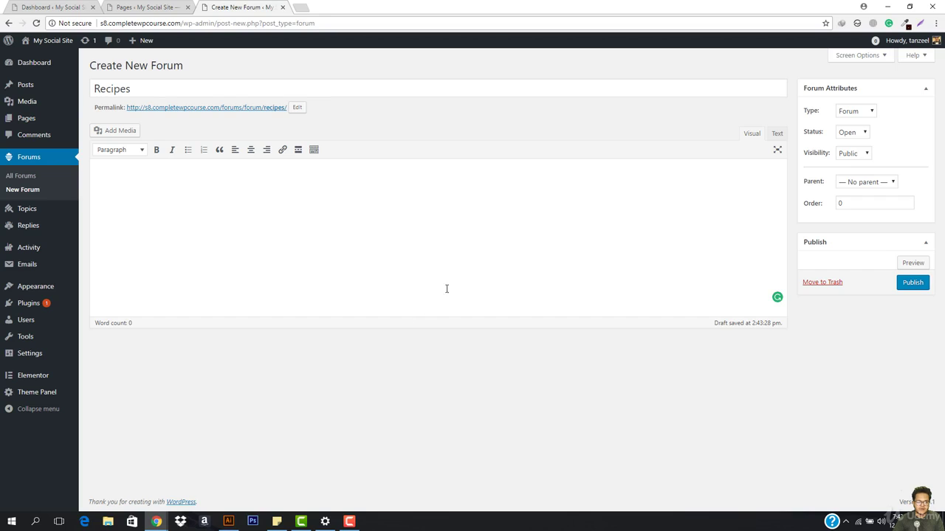
{"action": "left_click", "coordinate": [859, 56]}
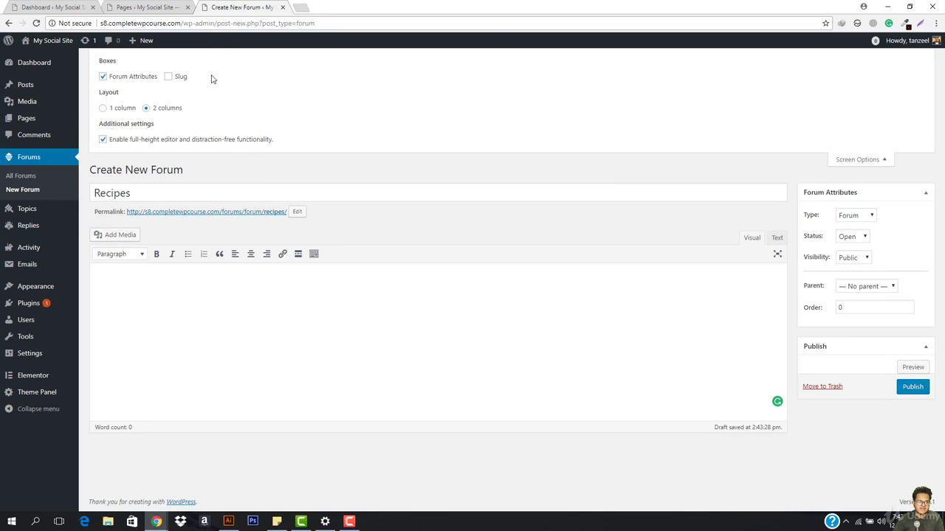
{"action": "left_click", "coordinate": [177, 77]}
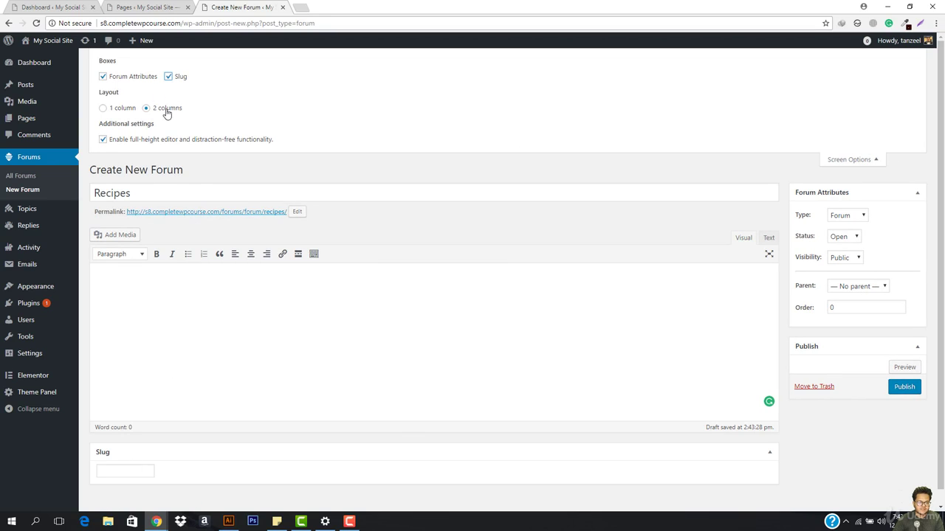
{"action": "left_click", "coordinate": [170, 79]}
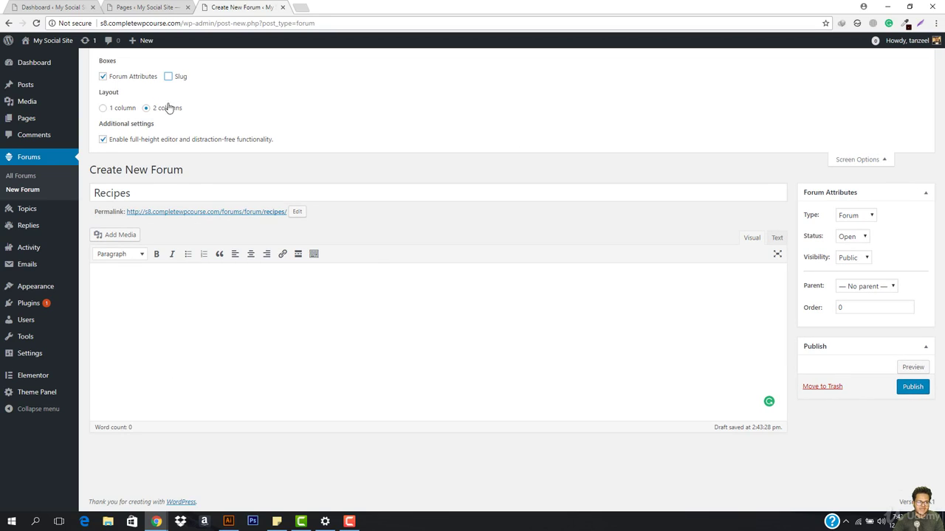
{"action": "left_click", "coordinate": [845, 160]}
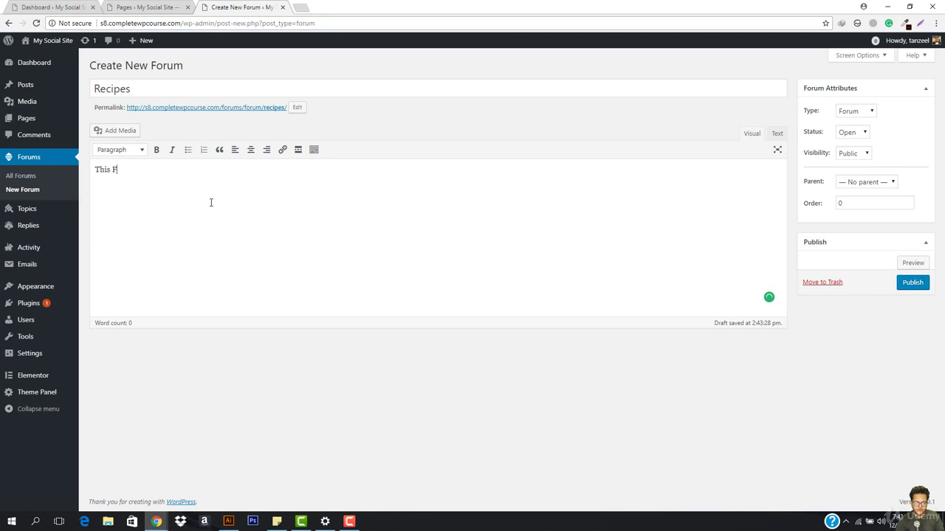
Enter the description 'Please tell me the new recipes' and publish the Recipes forum.
{"action": "type", "text": "um Is"}
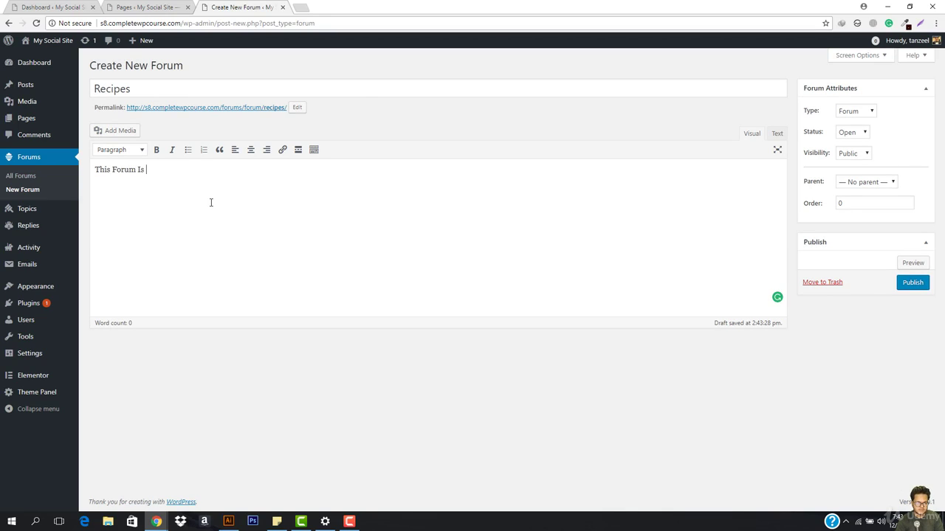
{"action": "key", "text": "BackSpace"}
{"action": "key", "text": "BackSpace"}
{"action": "key", "text": "BackSpace"}
{"action": "key", "text": "BackSpace"}
{"action": "key", "text": "BackSpace"}
{"action": "key", "text": "BackSpace"}
{"action": "key", "text": "BackSpace"}
{"action": "key", "text": "BackSpace"}
{"action": "key", "text": "BackSpace"}
{"action": "key", "text": "BackSpace"}
{"action": "key", "text": "BackSpace"}
{"action": "key", "text": "BackSpace"}
{"action": "type", "text": "Please te"}
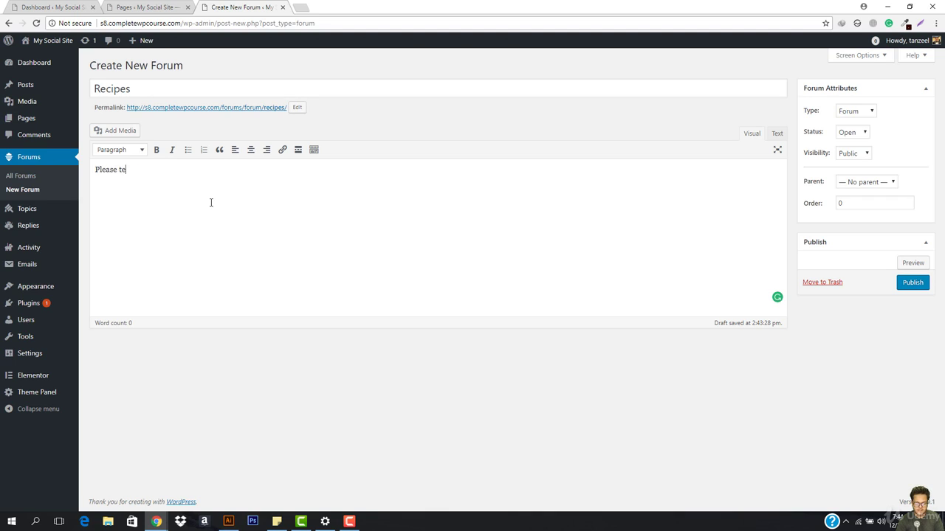
{"action": "type", "text": "ll me the nw"}
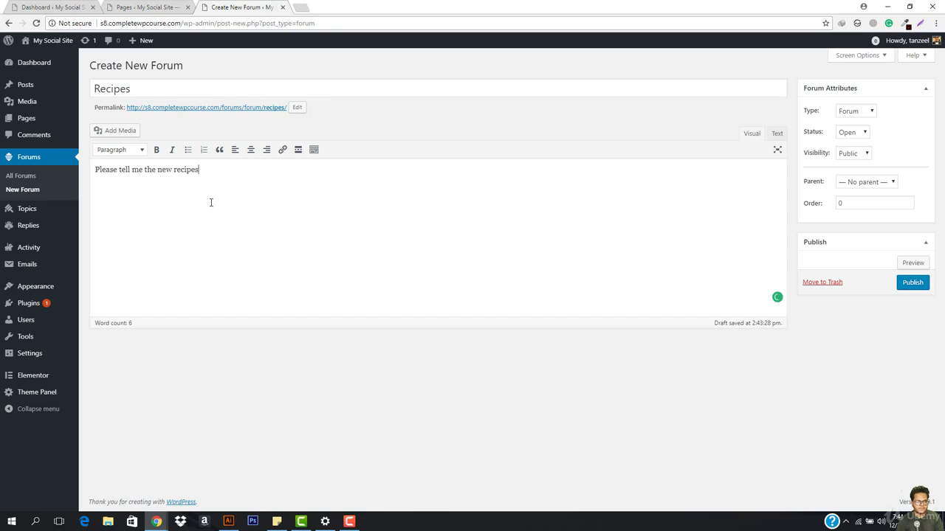
{"action": "left_click", "coordinate": [913, 282]}
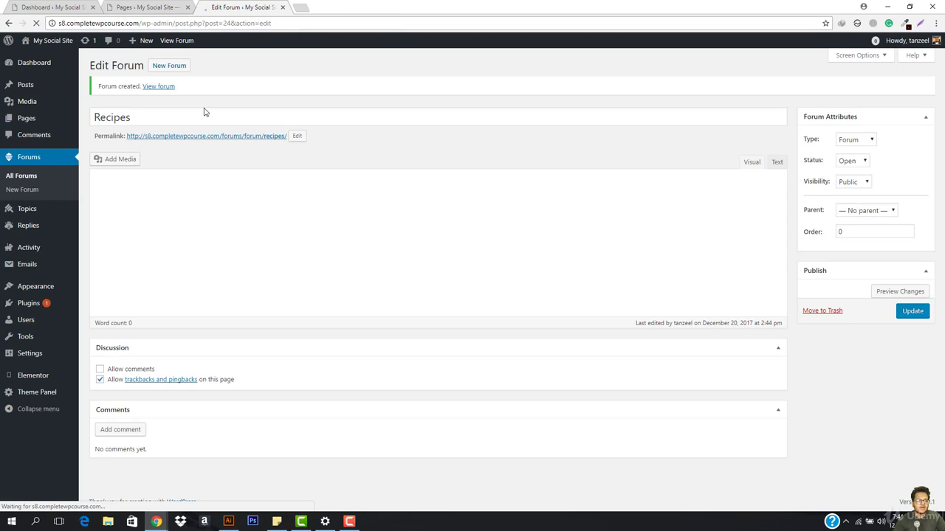
Open the published Recipes forum on the live site in a new tab.
{"action": "right_click", "coordinate": [168, 86]}
{"action": "left_click", "coordinate": [185, 92]}
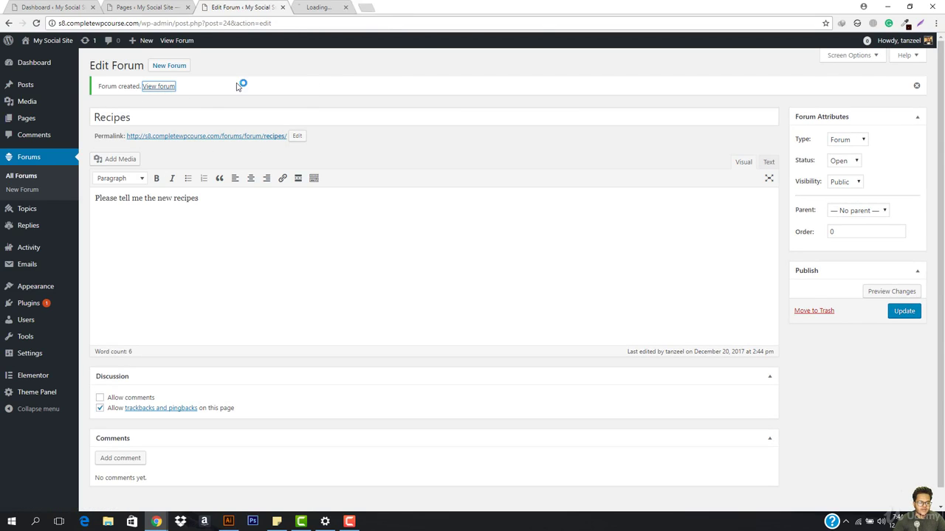
{"action": "left_click", "coordinate": [338, 7]}
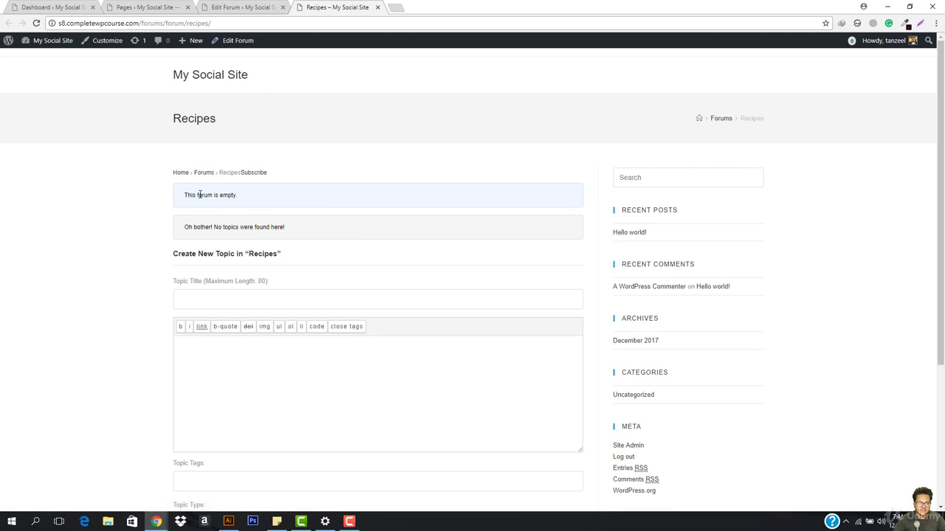
Check the forum's empty, no-topics messages, then go to the main Forums listing.
{"action": "left_click_drag", "start_coordinate": [187, 194], "coordinate": [325, 196]}
{"action": "left_click", "coordinate": [219, 236]}
{"action": "left_click_drag", "start_coordinate": [185, 229], "coordinate": [360, 231]}
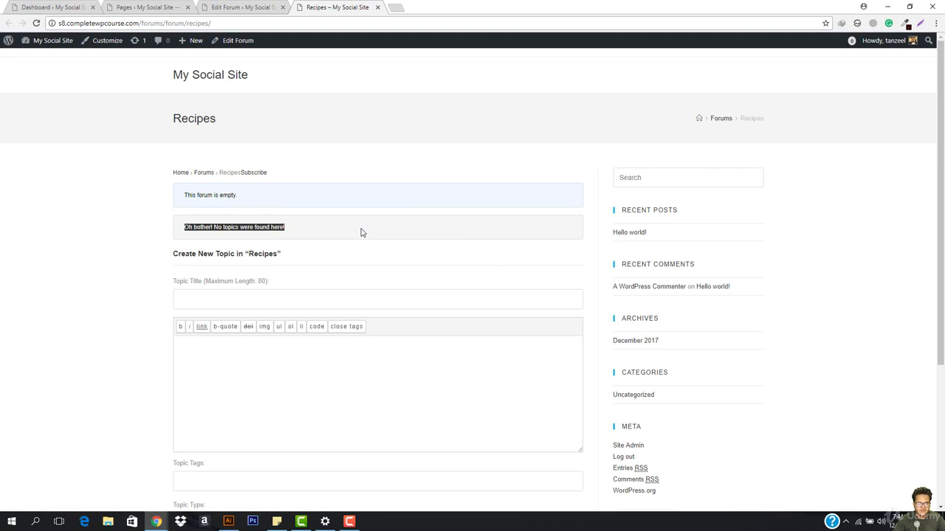
{"action": "left_click", "coordinate": [219, 245]}
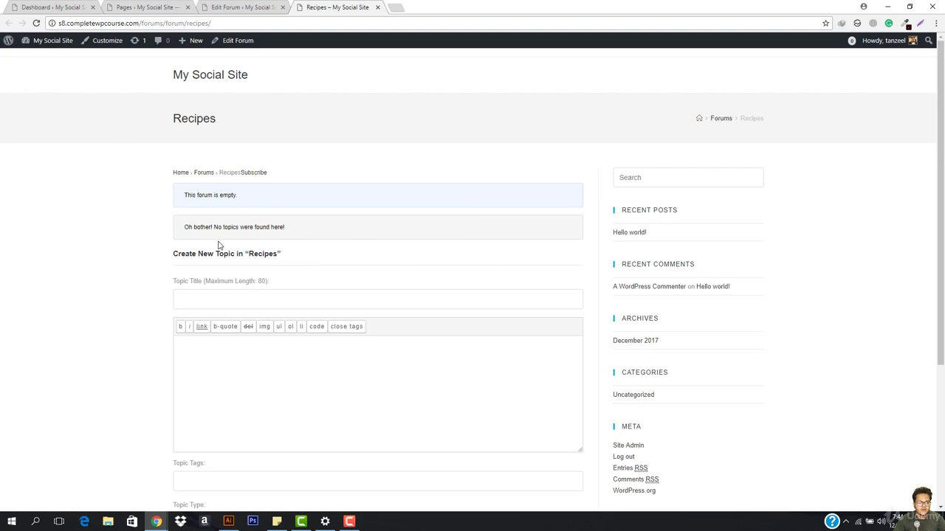
{"action": "left_click", "coordinate": [206, 176]}
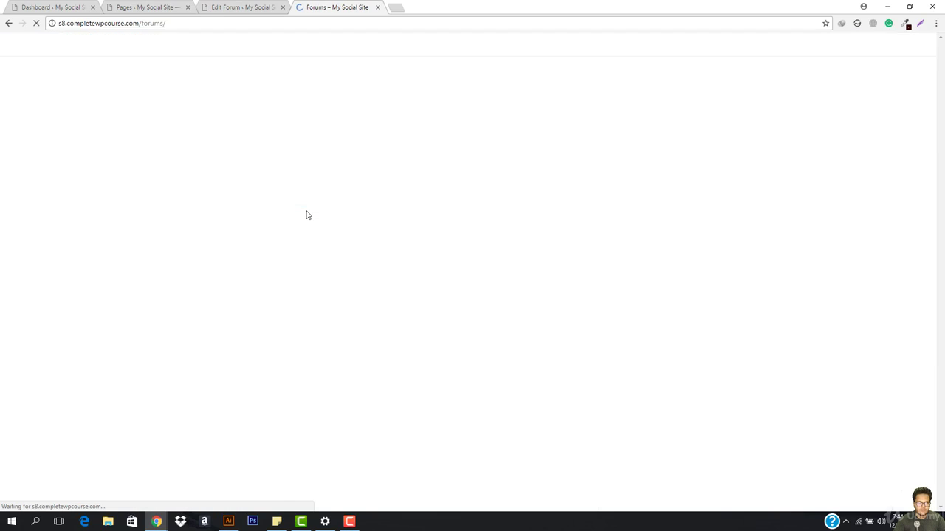
Open the Recipes forum (0 topics, 0 posts) from the Forums index to view its new-topic form.
{"action": "scroll", "coordinate": [221, 161], "scroll_direction": "up", "scroll_amount": 1}
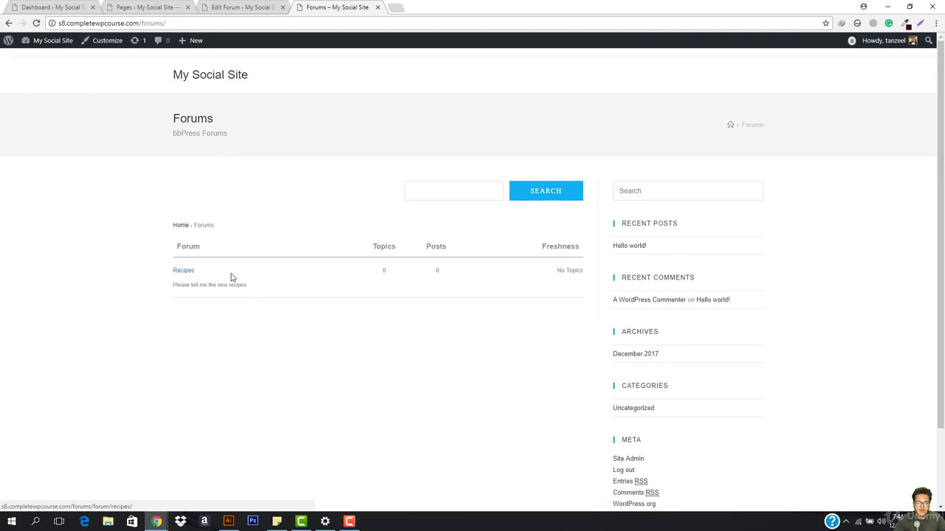
{"action": "left_click", "coordinate": [182, 270]}
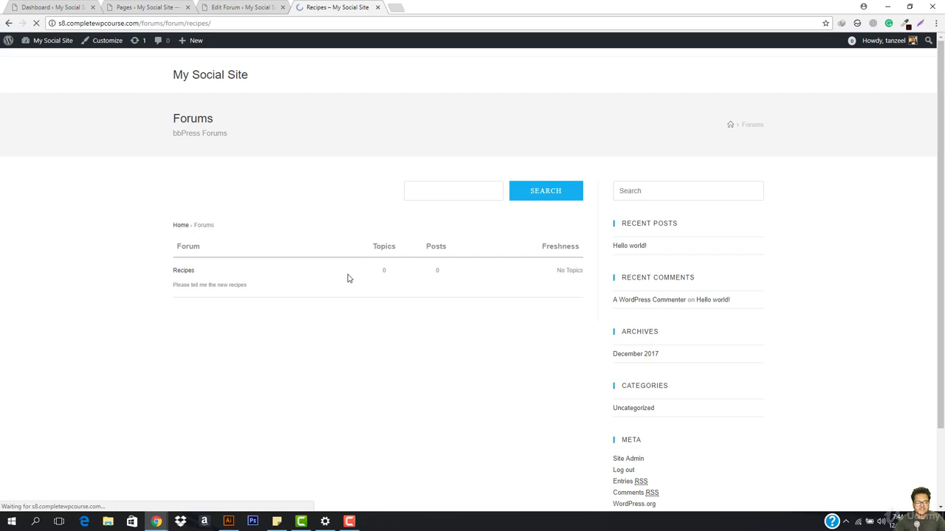
{"action": "scroll", "coordinate": [378, 289], "scroll_direction": "down", "scroll_amount": 1}
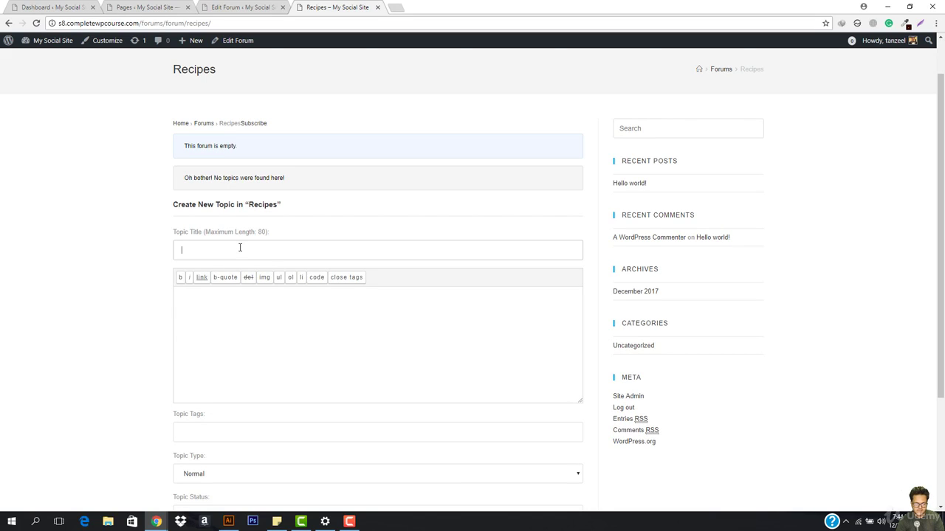
Enter 'I just tried the Prawn Rice Shashlik Recipe and It was not Perfect' as the topic title.
{"action": "type", "text": "I just"}
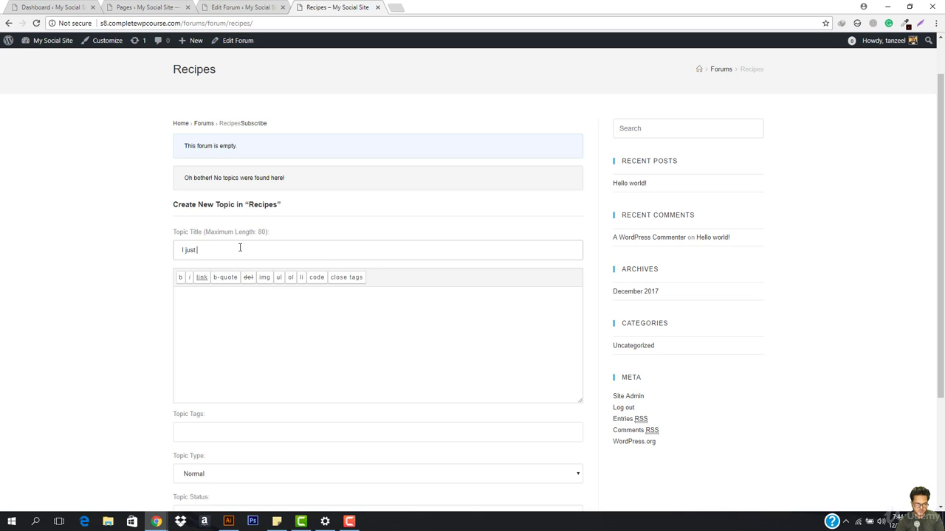
{"action": "type", "text": " tried the Prawn Rice Sha"}
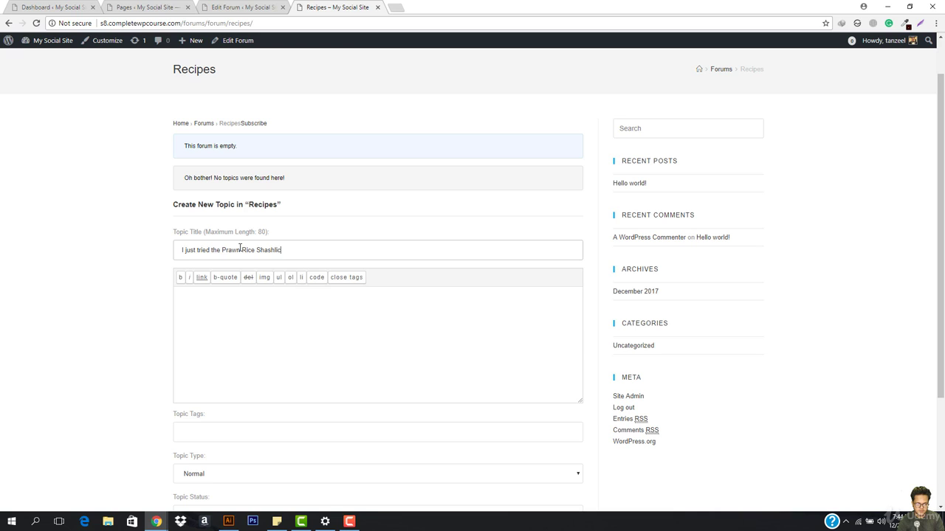
{"action": "type", "text": "shlik"}
{"action": "type", "text": "Recipe and It was no"}
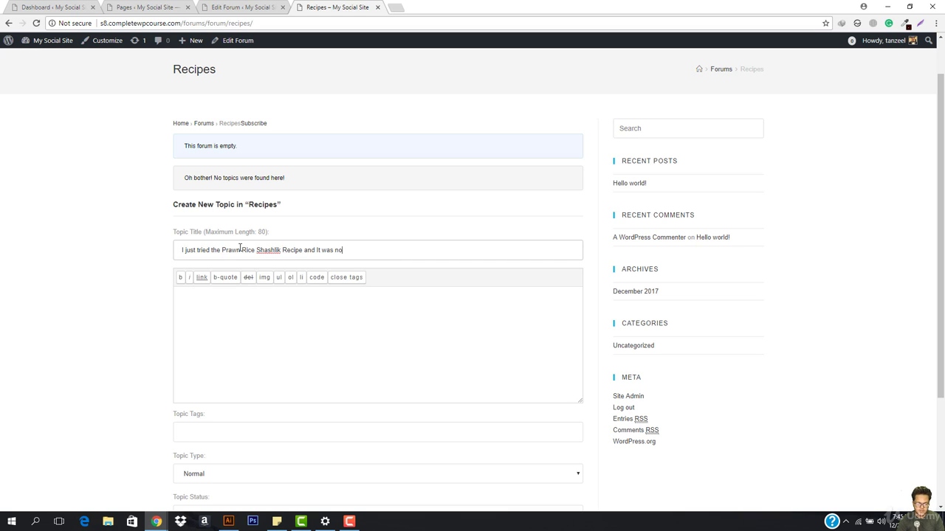
{"action": "type", "text": "t Perfect"}
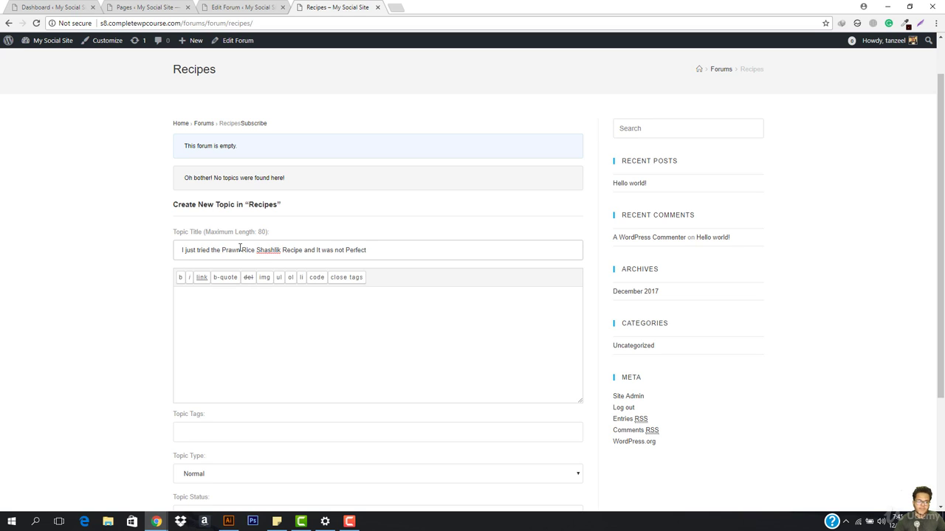
{"action": "left_click", "coordinate": [306, 366]}
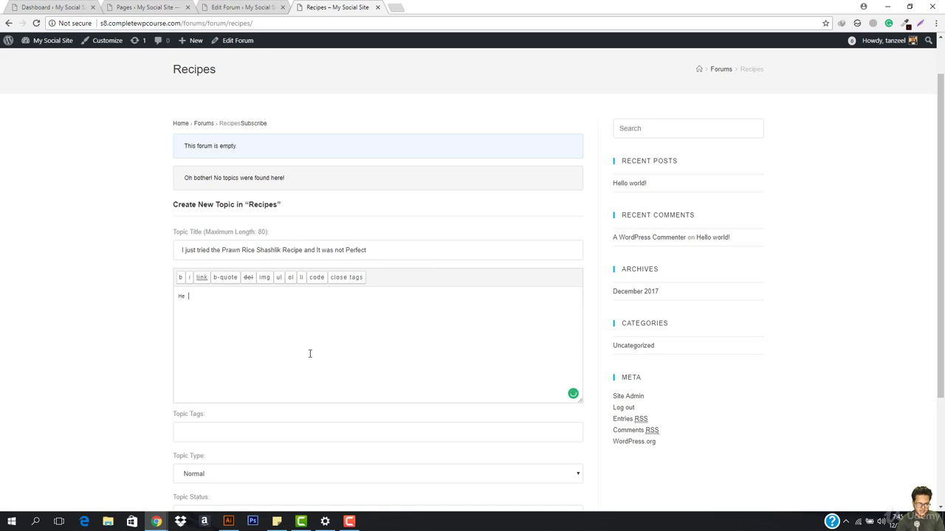
Write 'Please Help' as the topic message and leave the Topic Type on Normal.
{"action": "type", "text": "Pleas"}
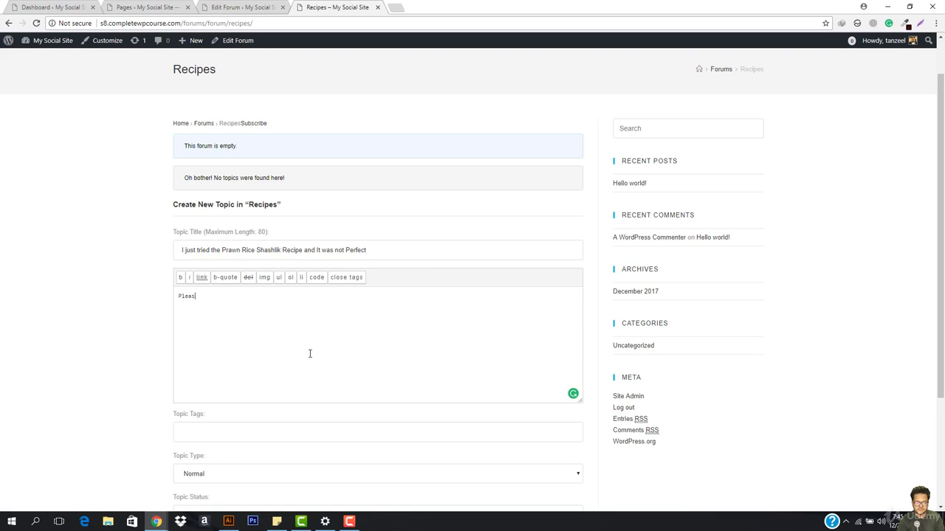
{"action": "type", "text": "e Help"}
{"action": "scroll", "coordinate": [306, 350], "scroll_direction": "down", "scroll_amount": 2}
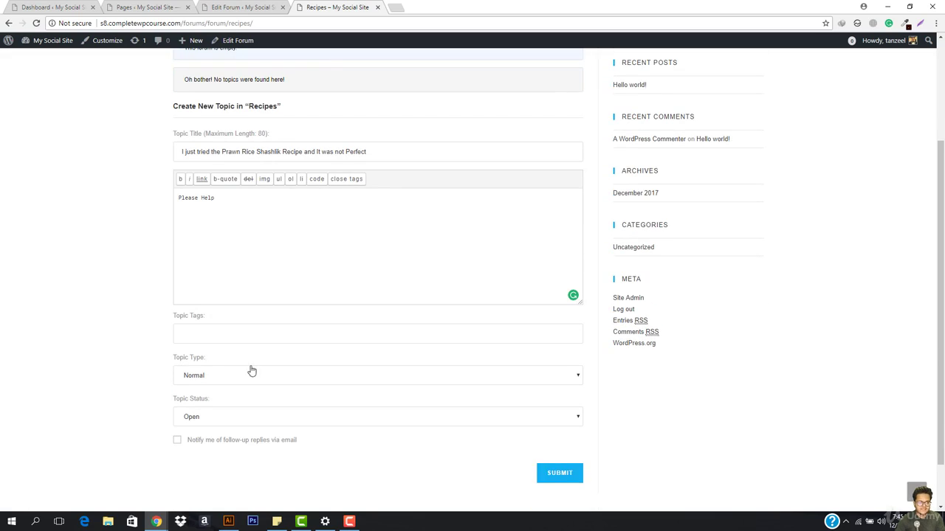
{"action": "left_click", "coordinate": [249, 378]}
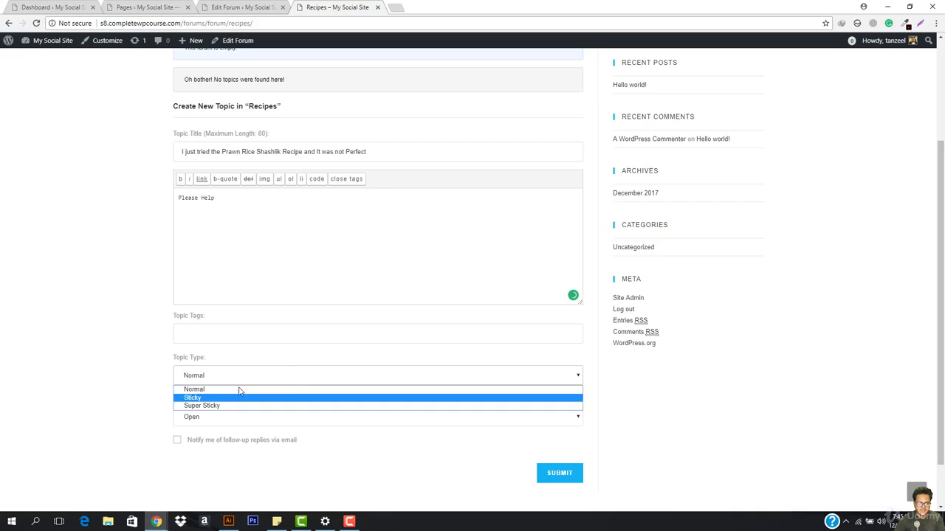
{"action": "left_click", "coordinate": [220, 390]}
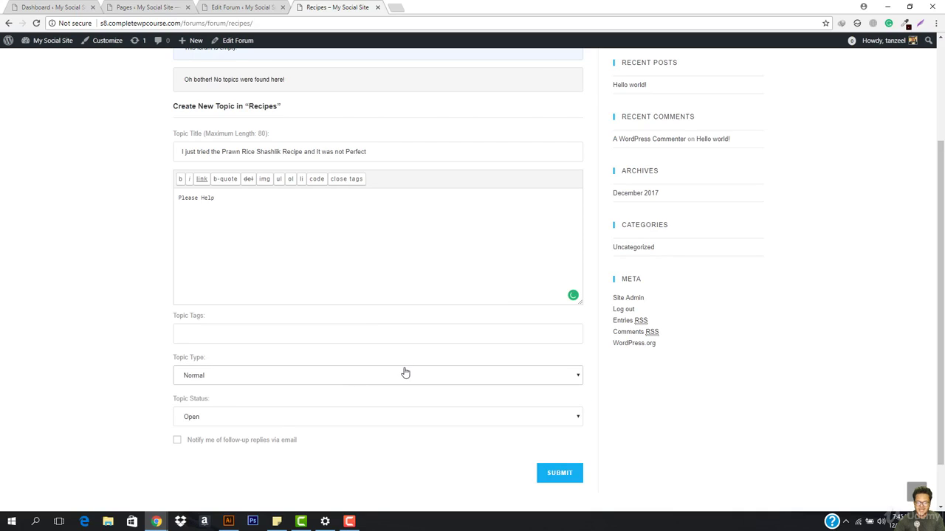
{"action": "scroll", "coordinate": [319, 278], "scroll_direction": "up", "scroll_amount": 3}
{"action": "scroll", "coordinate": [251, 301], "scroll_direction": "down", "scroll_amount": 4}
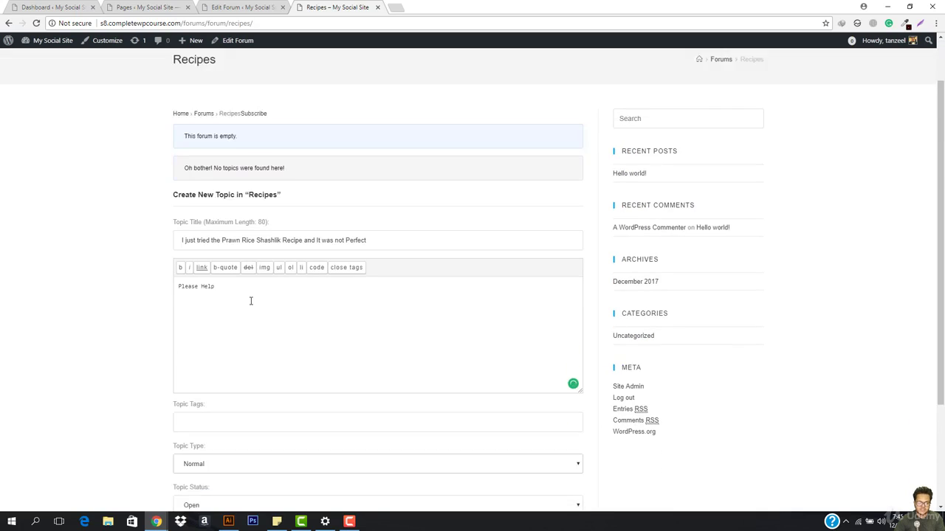
{"action": "left_click", "coordinate": [216, 323]}
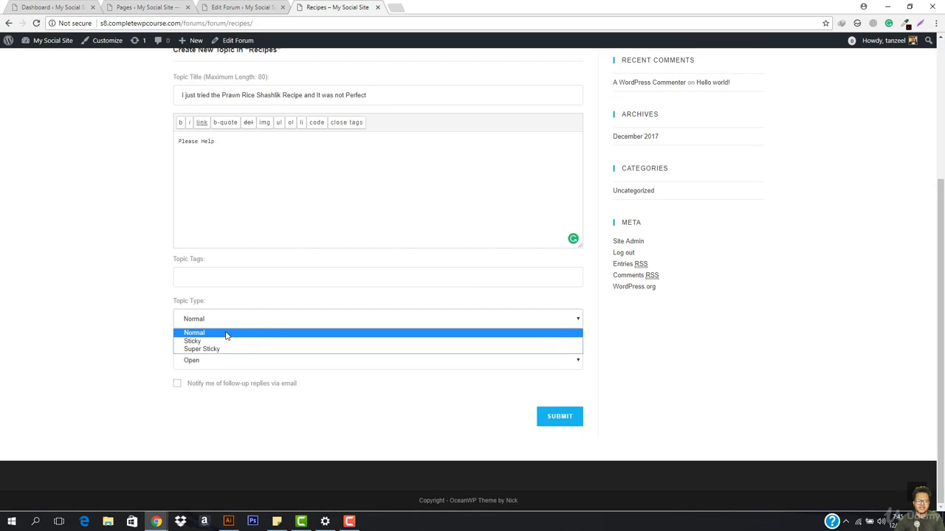
{"action": "left_click", "coordinate": [205, 332]}
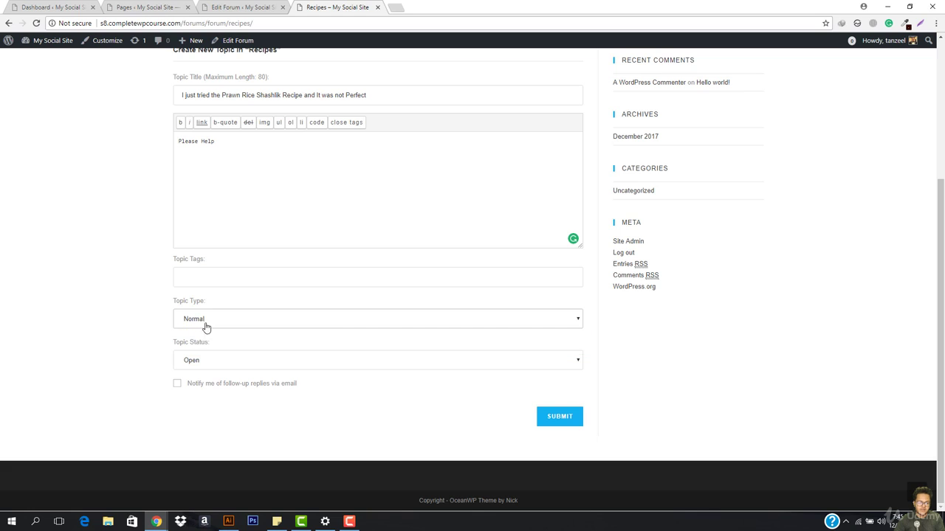
{"action": "left_click", "coordinate": [318, 281]}
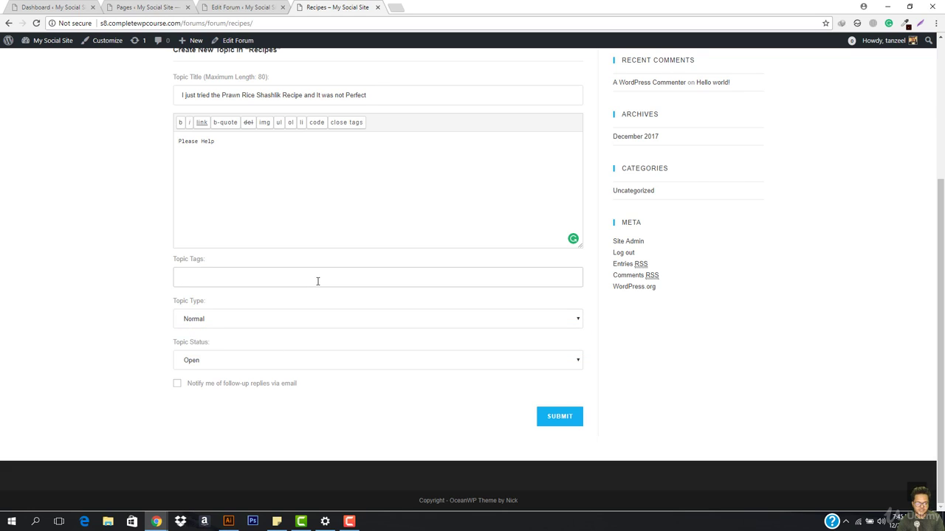
Add tags food, prawn, help, problem, enable email notification of replies, and submit the topic.
{"action": "type", "text": "food, prawn, help"}
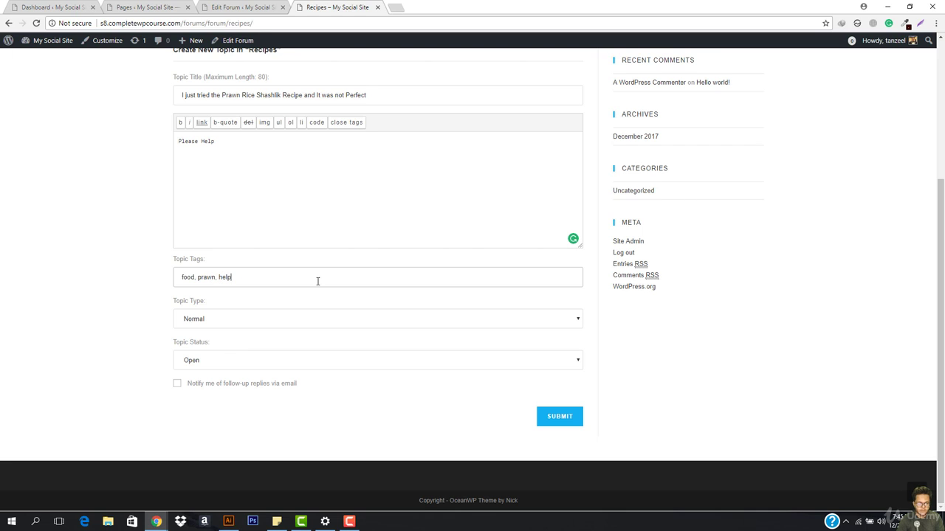
{"action": "type", "text": ", problem"}
{"action": "left_click", "coordinate": [177, 385]}
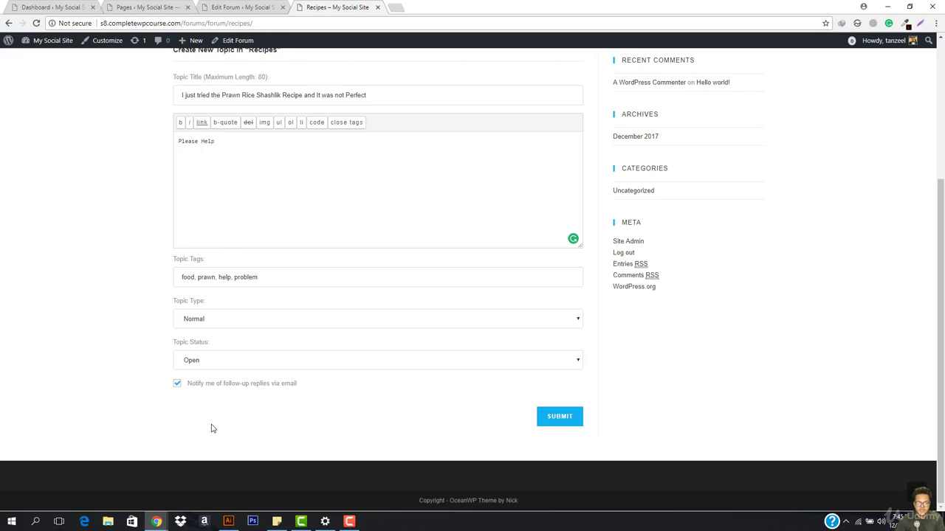
{"action": "scroll", "coordinate": [489, 174], "scroll_direction": "up", "scroll_amount": 3}
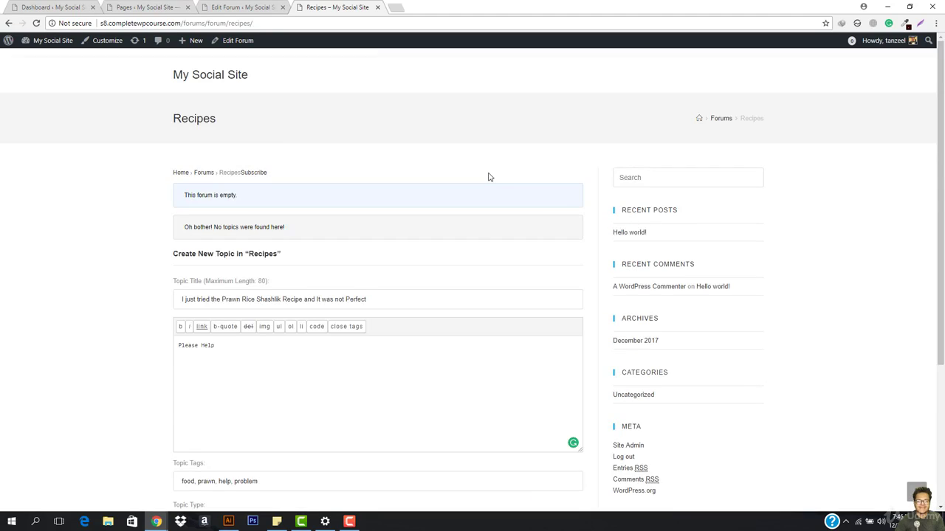
{"action": "scroll", "coordinate": [414, 250], "scroll_direction": "down", "scroll_amount": 1}
{"action": "scroll", "coordinate": [414, 251], "scroll_direction": "down", "scroll_amount": 2}
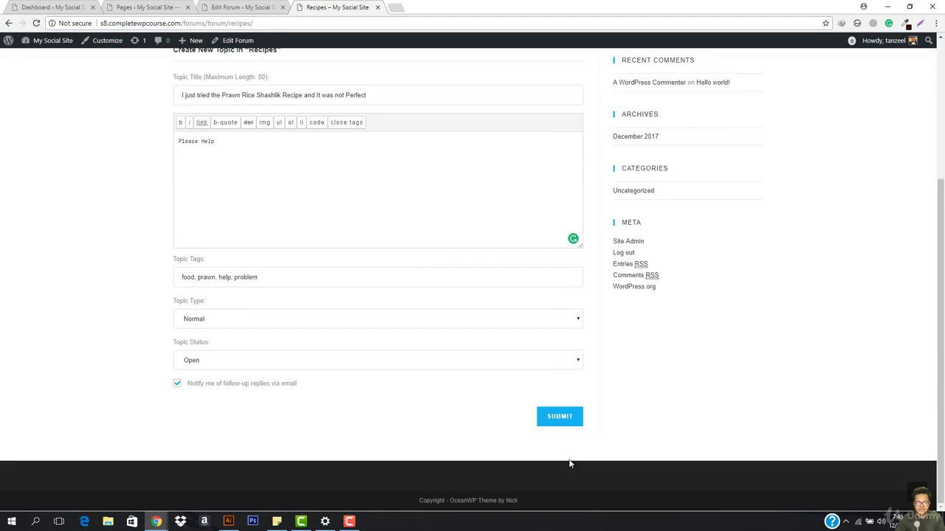
{"action": "left_click", "coordinate": [559, 416]}
{"action": "scroll", "coordinate": [407, 332], "scroll_direction": "up", "scroll_amount": 3}
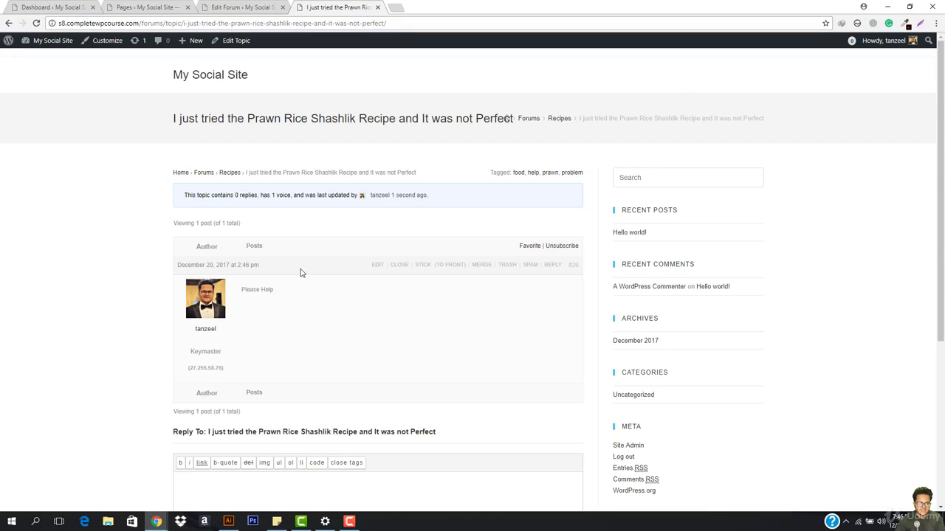
Review the live topic page, highlighting the posted title and the 'Please Help' message.
{"action": "scroll", "coordinate": [290, 310], "scroll_direction": "down", "scroll_amount": 2}
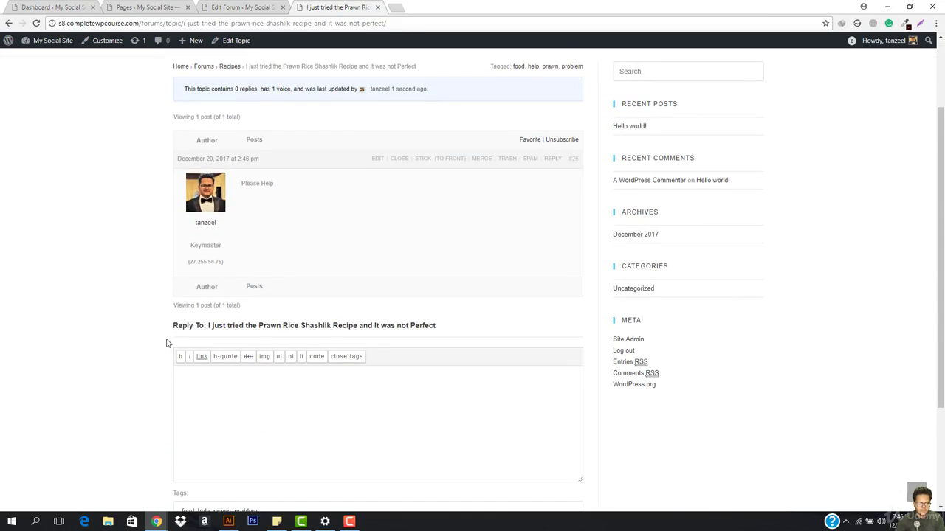
{"action": "scroll", "coordinate": [288, 304], "scroll_direction": "up", "scroll_amount": 2}
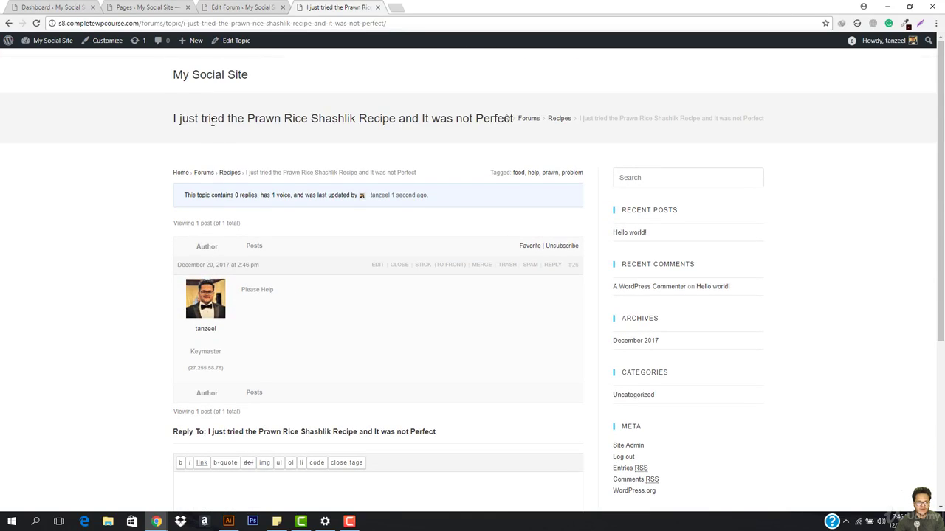
{"action": "left_click_drag", "start_coordinate": [182, 119], "coordinate": [360, 119]}
{"action": "left_click", "coordinate": [306, 120]}
{"action": "left_click_drag", "start_coordinate": [243, 289], "coordinate": [293, 294]}
{"action": "left_click", "coordinate": [293, 293]}
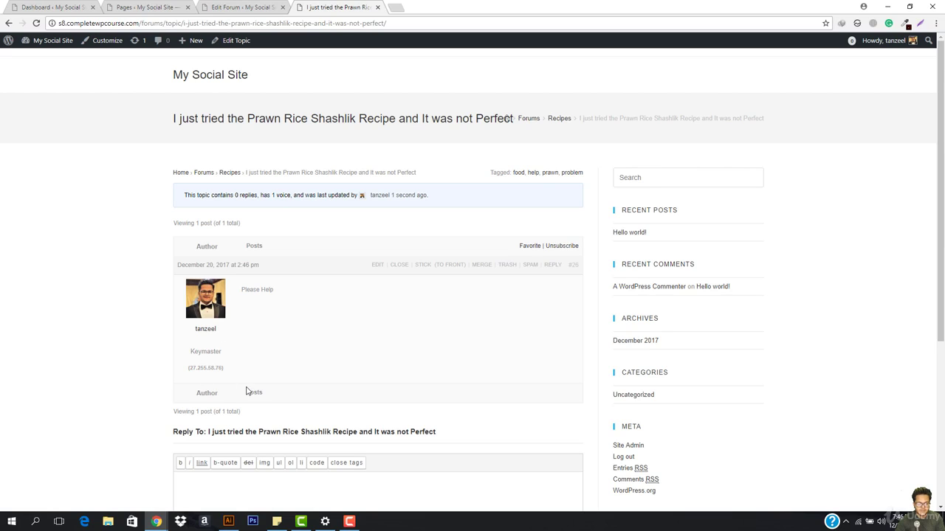
Review the published Prawn Rice Shashlik topic and select its page URL.
{"action": "scroll", "coordinate": [316, 375], "scroll_direction": "down", "scroll_amount": 4}
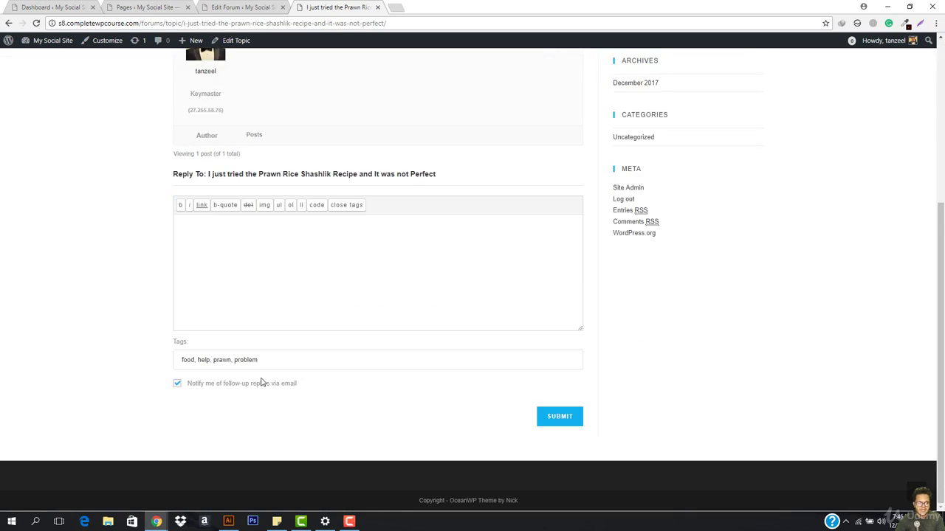
{"action": "scroll", "coordinate": [261, 381], "scroll_direction": "up", "scroll_amount": 4}
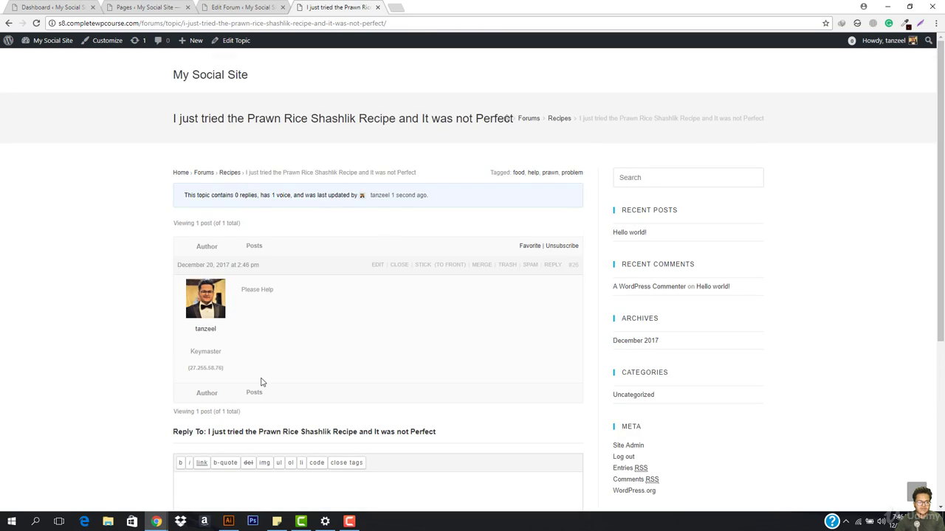
{"action": "left_click", "coordinate": [404, 23]}
{"action": "key", "text": "ctrl+c"}
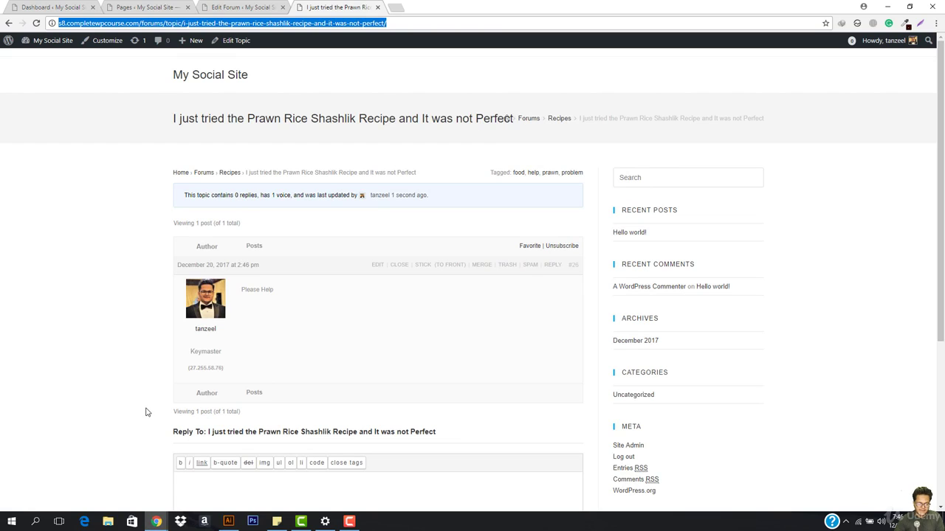
Load the topic URL in a private window as a logged-out visitor and go to registration.
{"action": "key", "text": "ctrl+shift+n"}
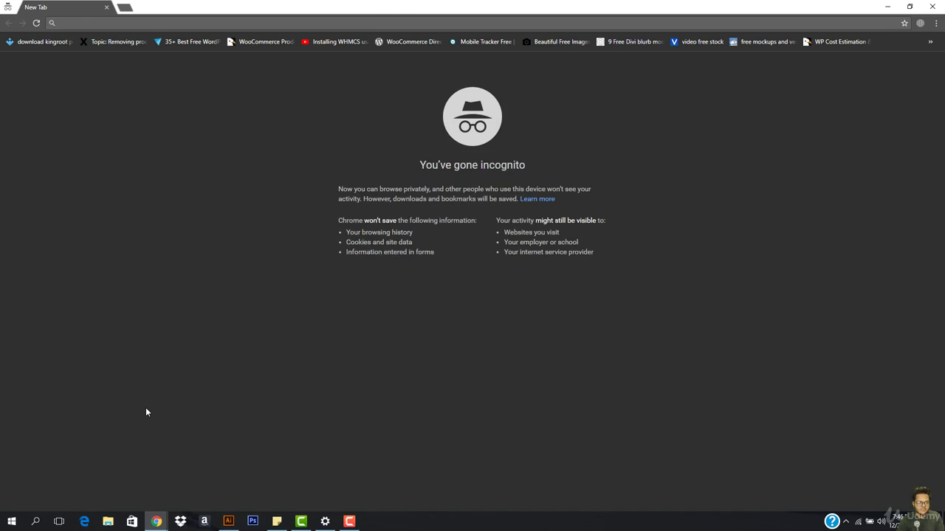
{"action": "key", "text": "ctrl+v"}
{"action": "key", "text": "Return"}
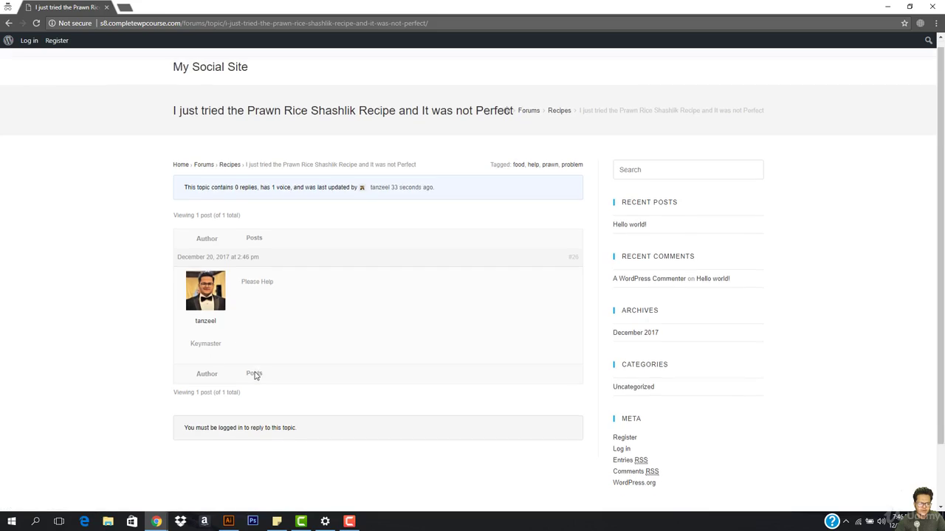
{"action": "scroll", "coordinate": [255, 378], "scroll_direction": "down", "scroll_amount": 1}
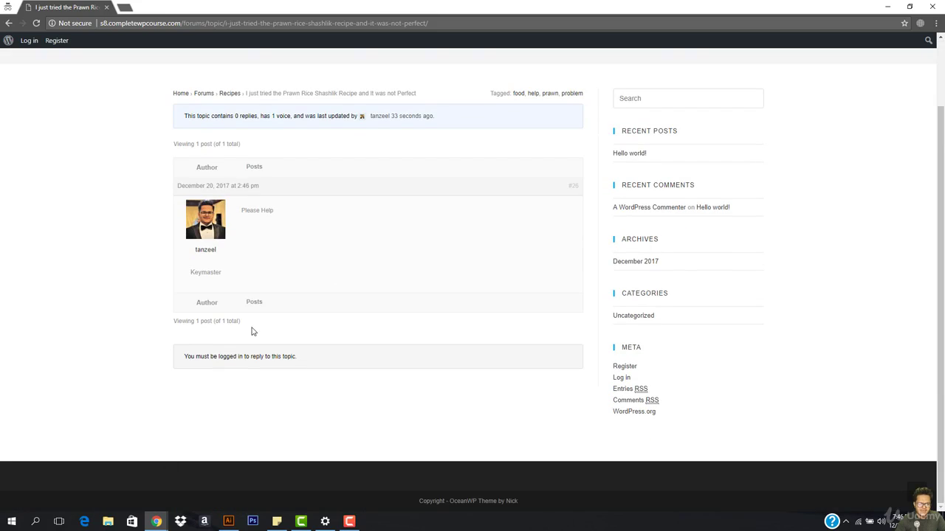
{"action": "left_click", "coordinate": [60, 43]}
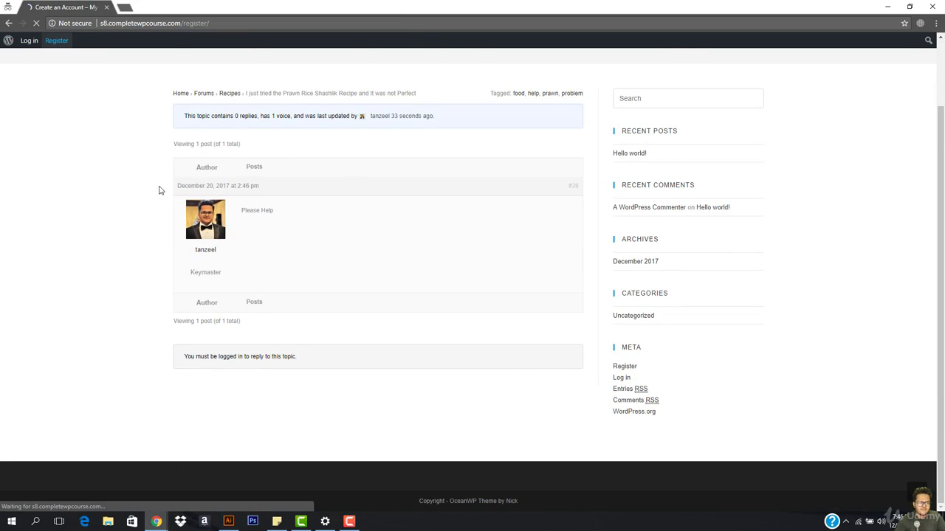
Enter the new member's username, email and password on the sign-up form.
{"action": "left_click", "coordinate": [256, 242]}
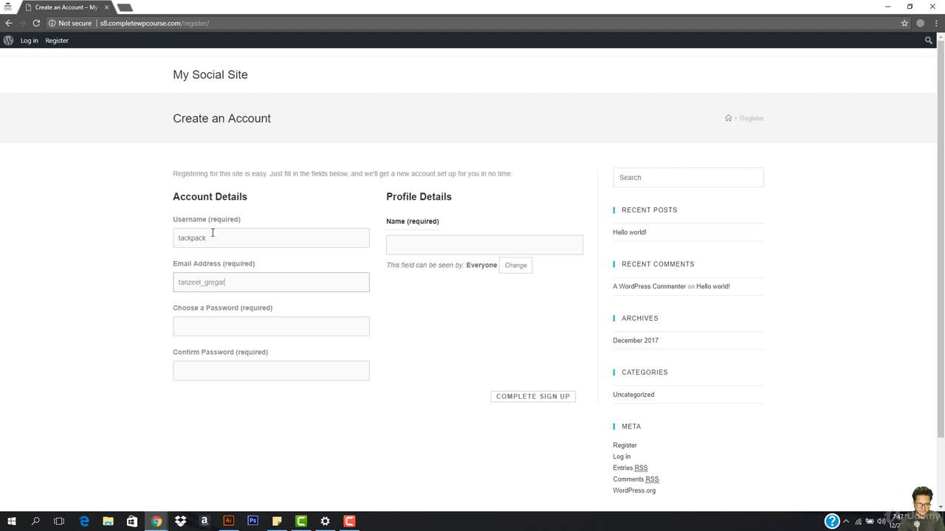
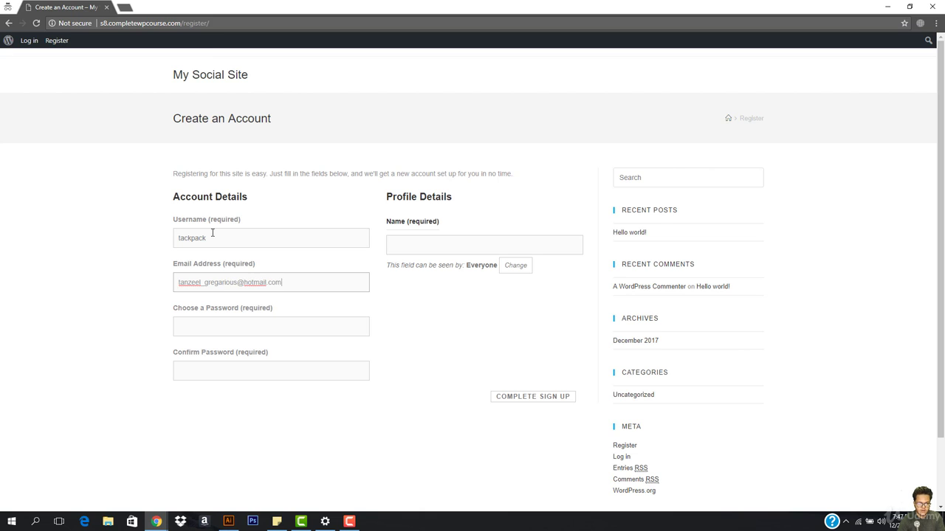
{"action": "key", "text": "Tab"}
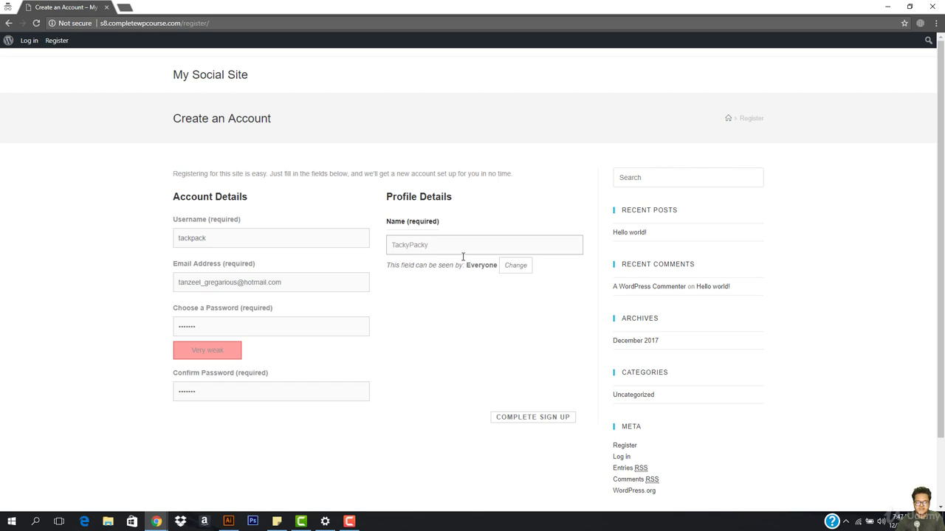
Make the name field visible to All Members and complete the sign-up.
{"action": "left_click", "coordinate": [521, 268]}
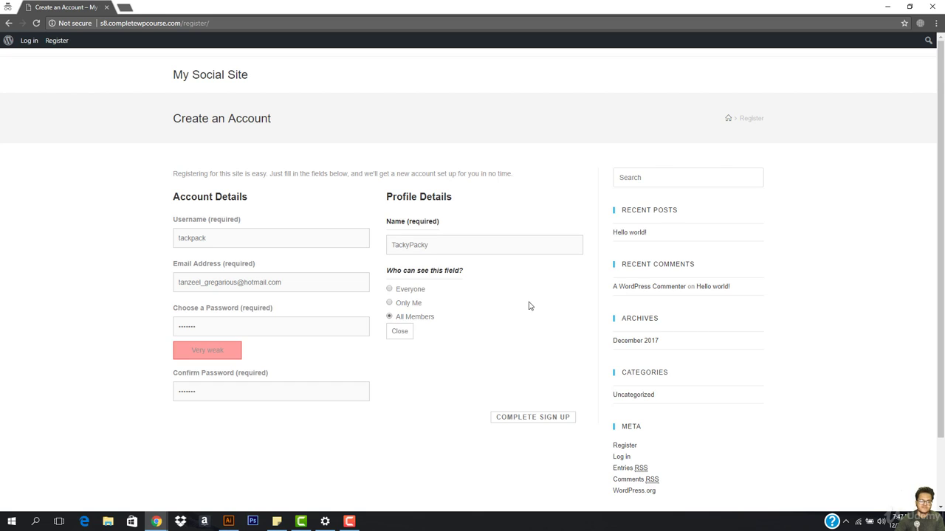
{"action": "left_click", "coordinate": [525, 419]}
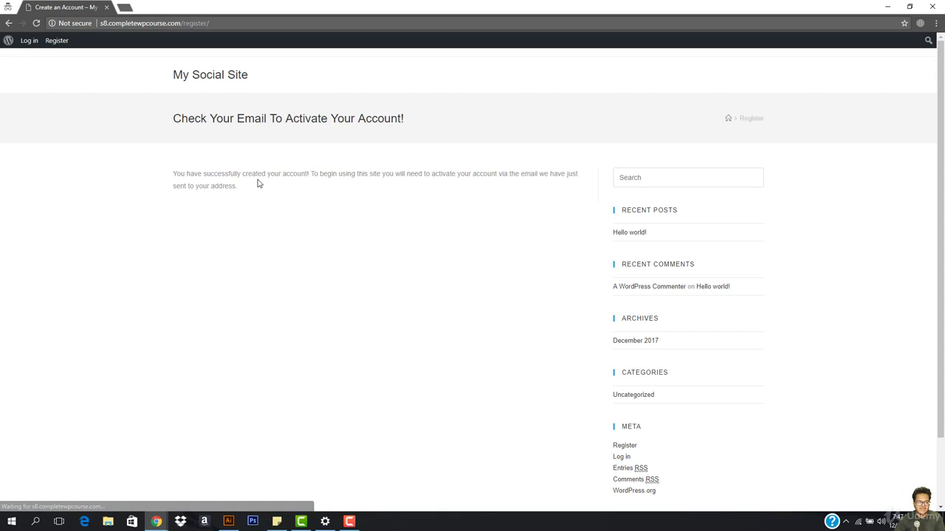
{"action": "left_click_drag", "start_coordinate": [188, 120], "coordinate": [460, 120]}
{"action": "left_click", "coordinate": [461, 120]}
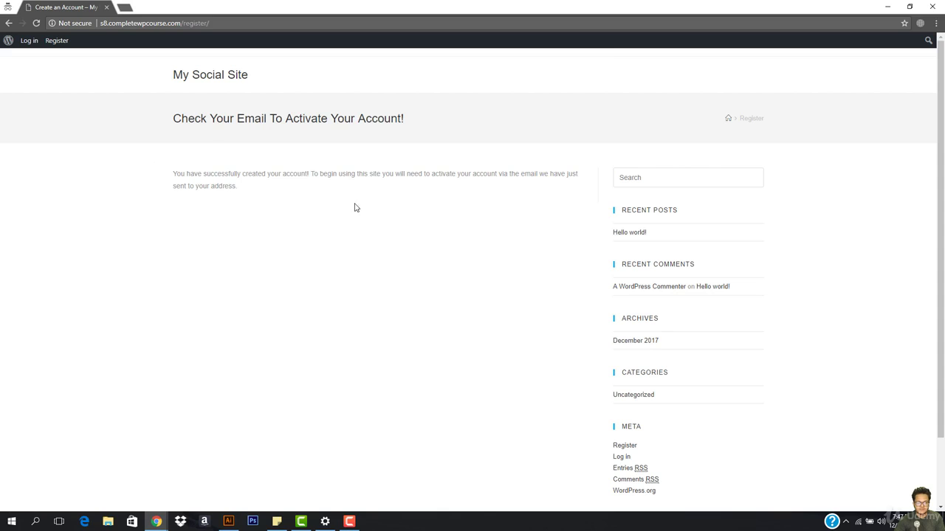
Close the private window and sign in to the email account on outlook.com.
{"action": "left_click", "coordinate": [887, 7]}
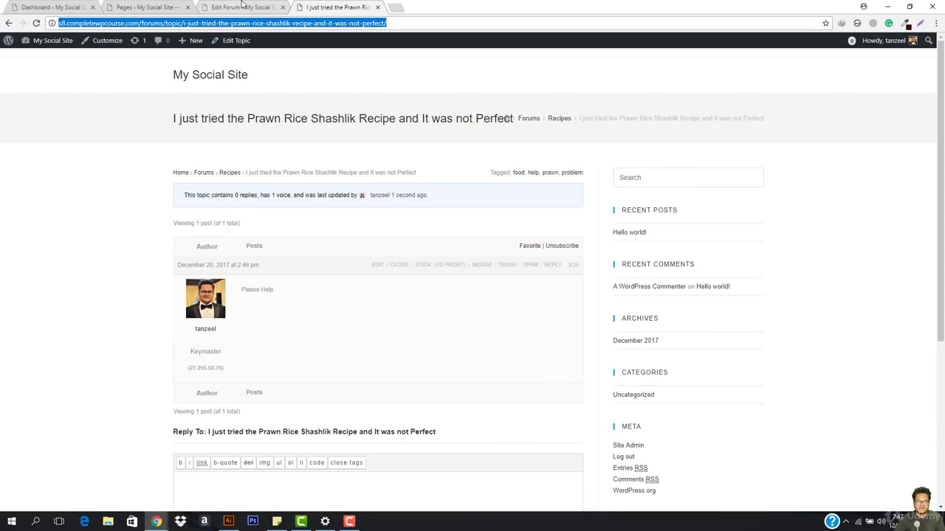
{"action": "left_click", "coordinate": [396, 8]}
{"action": "type", "text": "outlook.com"}
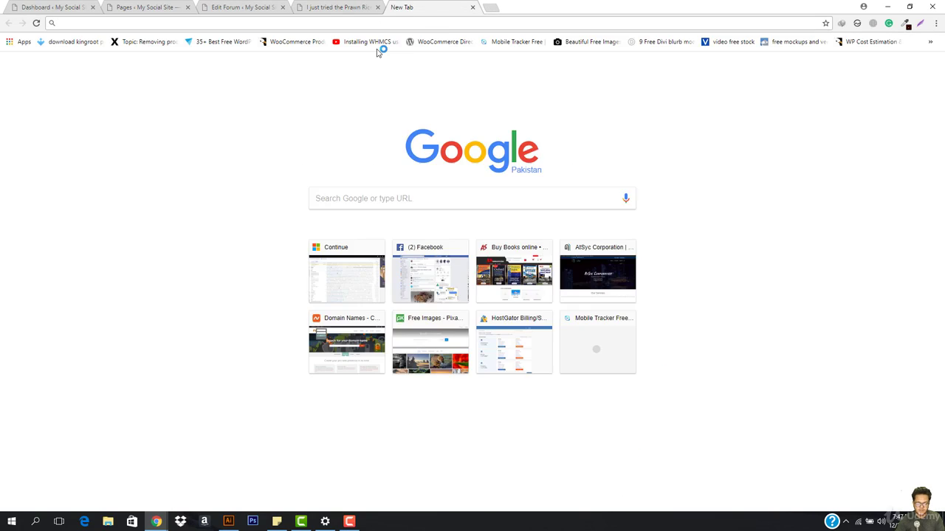
{"action": "key", "text": "Return"}
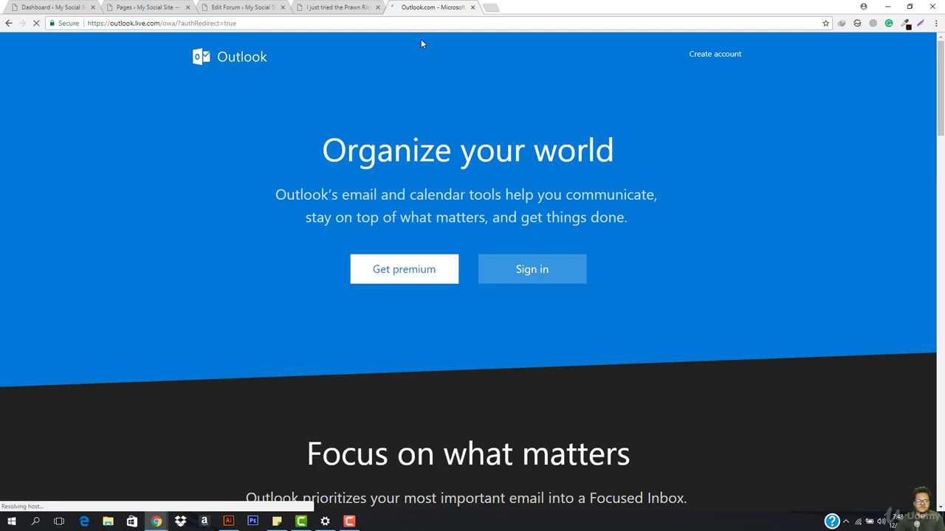
{"action": "left_click", "coordinate": [532, 274]}
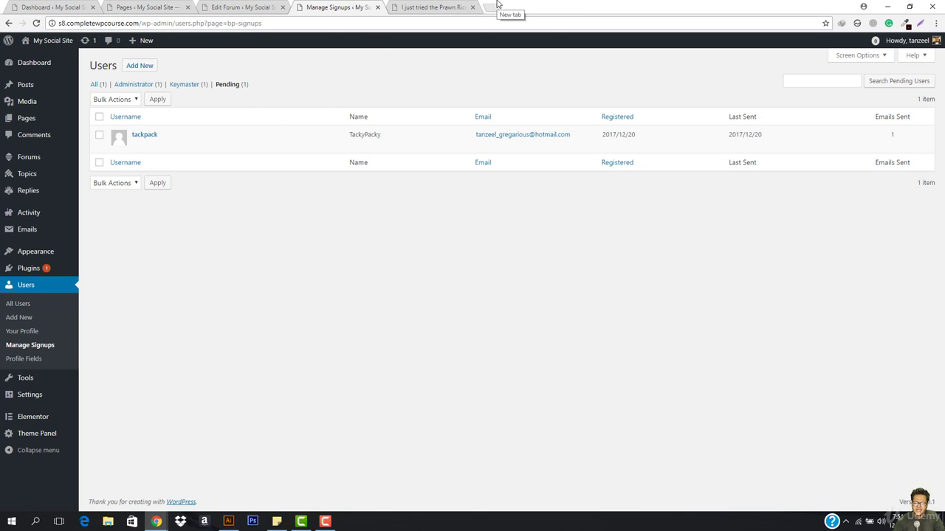
Activate and confirm the pending signup, then list all users.
{"action": "left_click", "coordinate": [144, 145]}
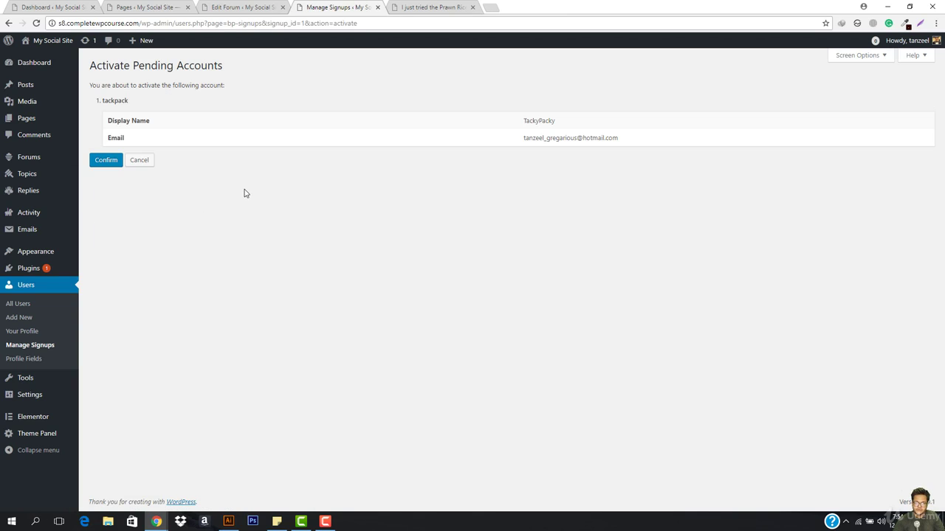
{"action": "left_click", "coordinate": [103, 163]}
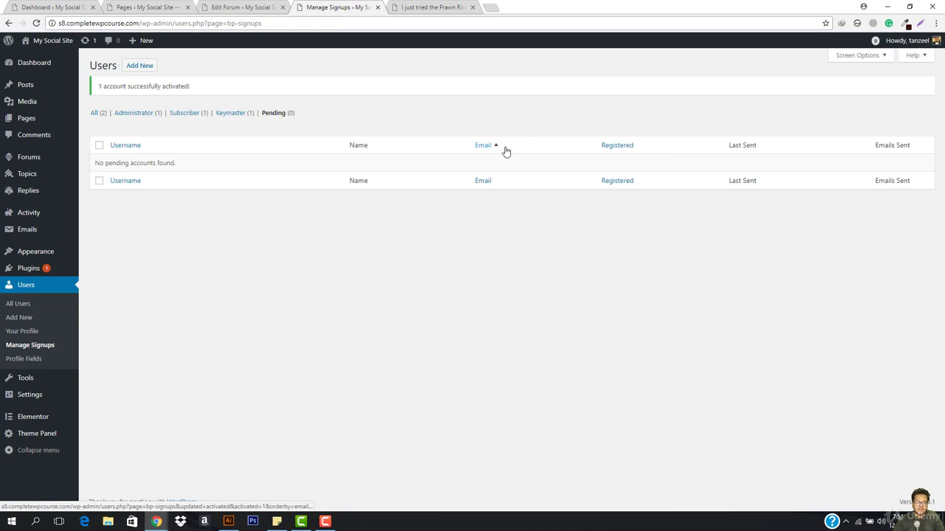
{"action": "left_click", "coordinate": [95, 112]}
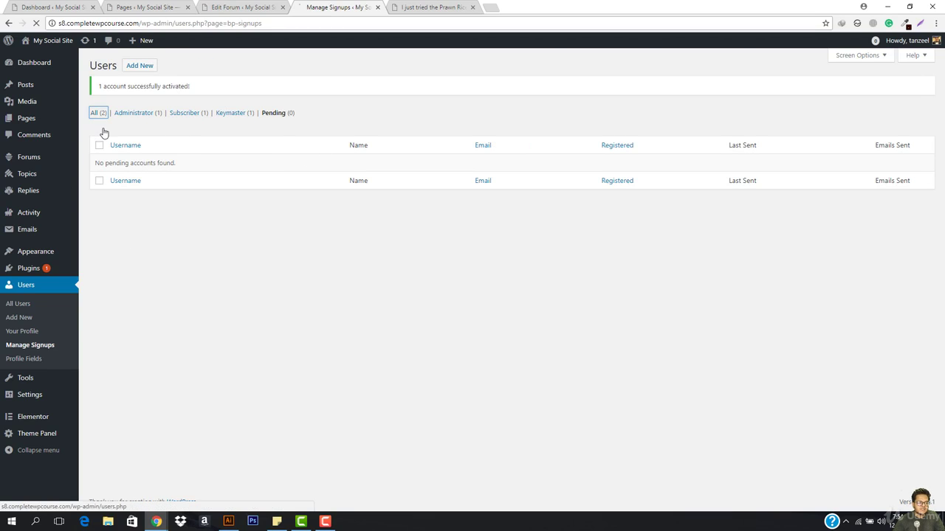
Open the login page in the logged-out window and enter the new member's username.
{"action": "mouse_move", "coordinate": [163, 522]}
{"action": "left_click", "coordinate": [206, 480]}
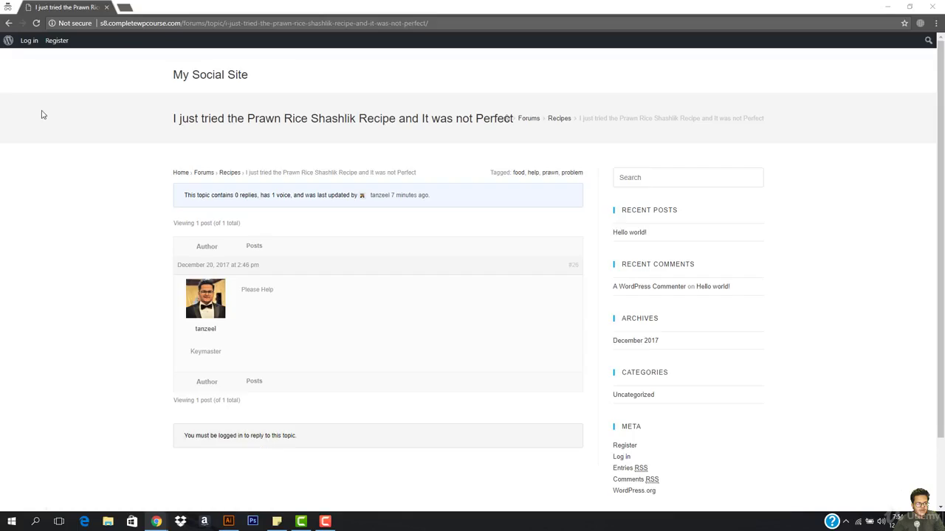
{"action": "left_click", "coordinate": [26, 43]}
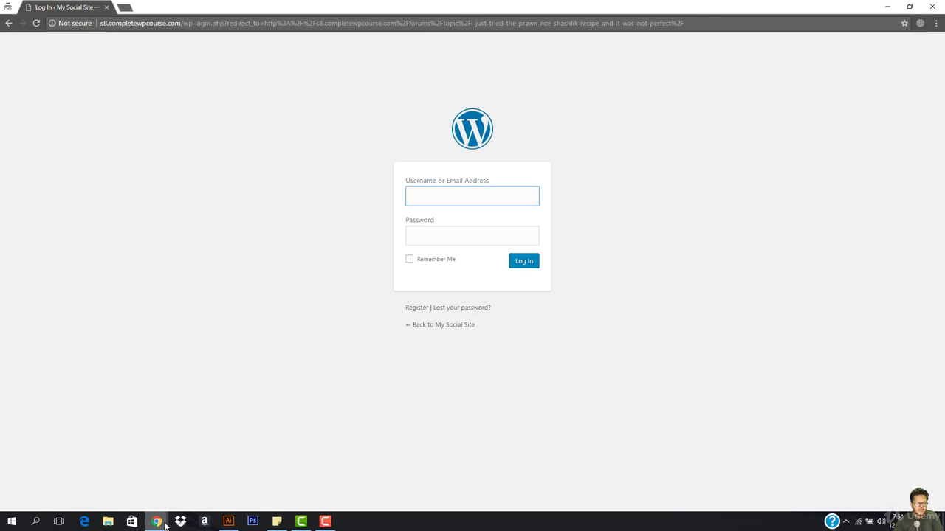
{"action": "mouse_move", "coordinate": [157, 522]}
{"action": "mouse_move", "coordinate": [112, 467]}
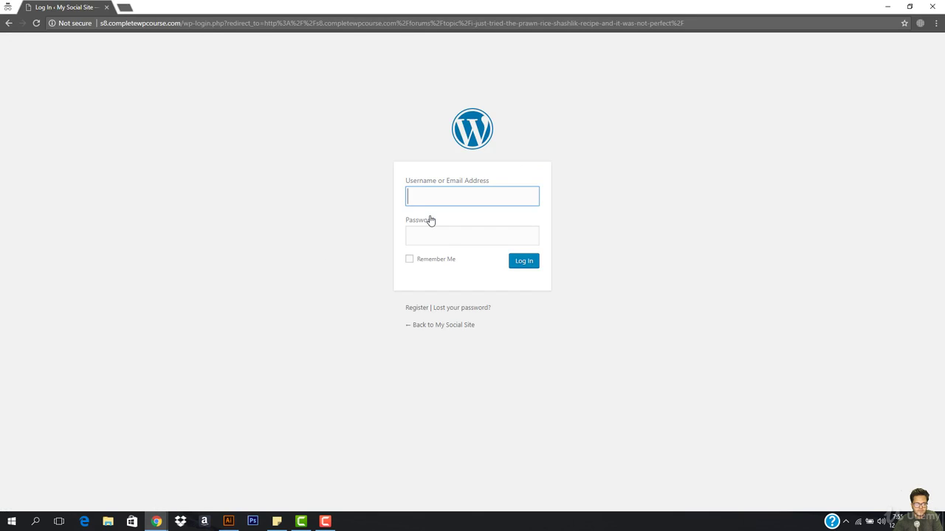
{"action": "type", "text": "ackpack"}
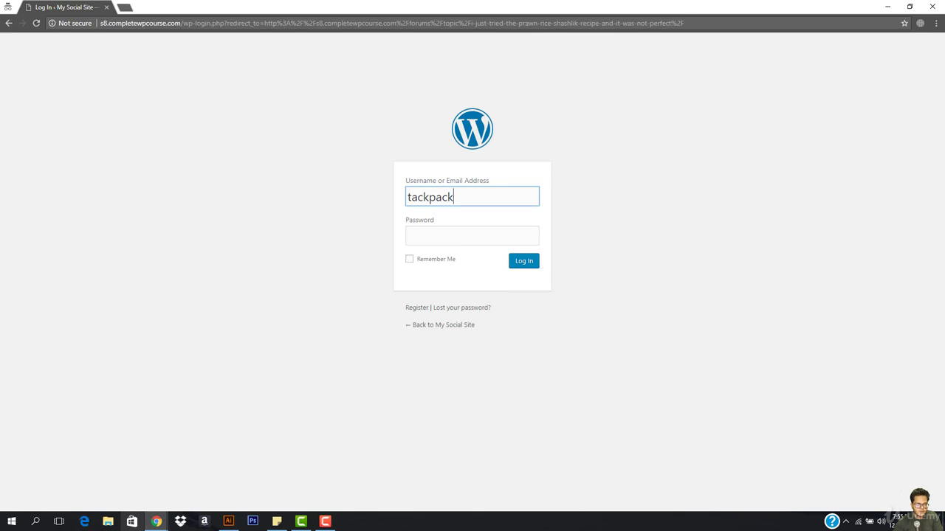
Check the Users list, then enter the member's password and log in.
{"action": "left_click", "coordinate": [81, 484]}
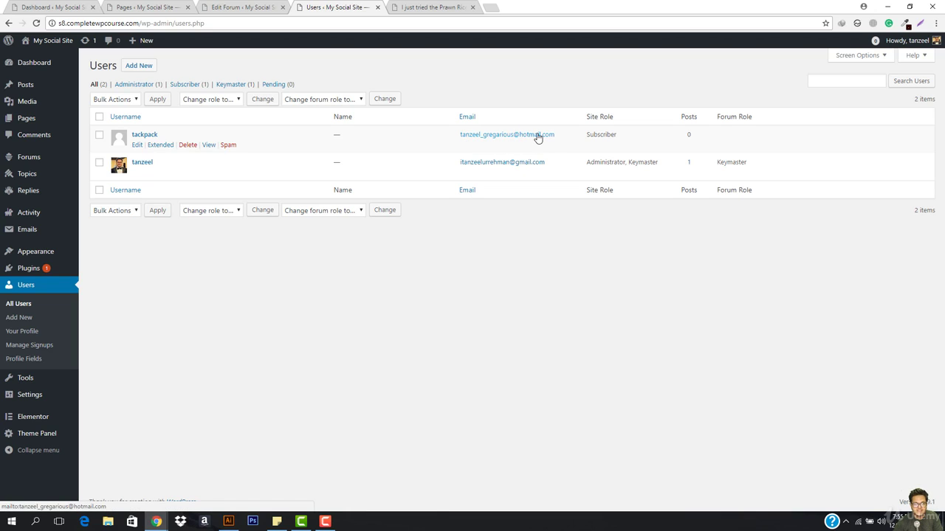
{"action": "left_click", "coordinate": [887, 6]}
{"action": "left_click", "coordinate": [479, 242]}
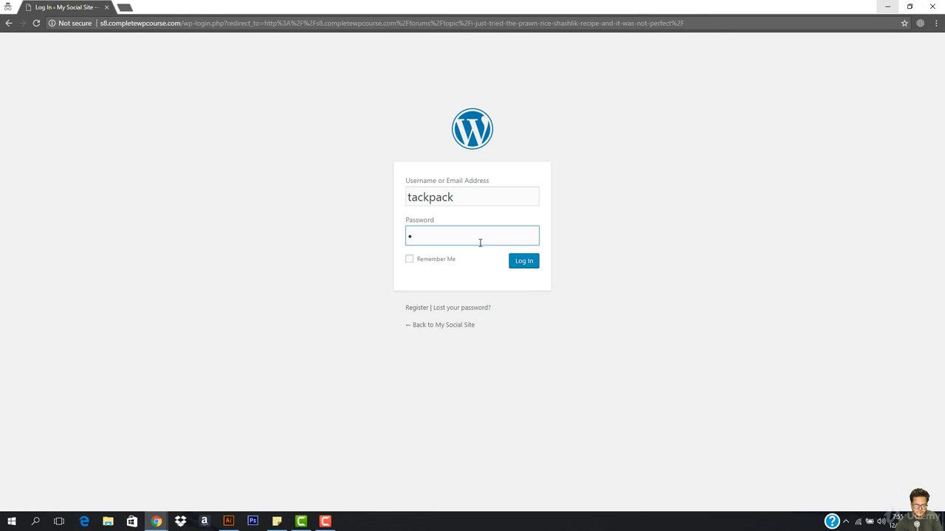
{"action": "key", "text": "BackSpace"}
{"action": "key", "text": "BackSpace"}
{"action": "key", "text": "BackSpace"}
{"action": "type", "text": "•••••••"}
{"action": "key", "text": "Return"}
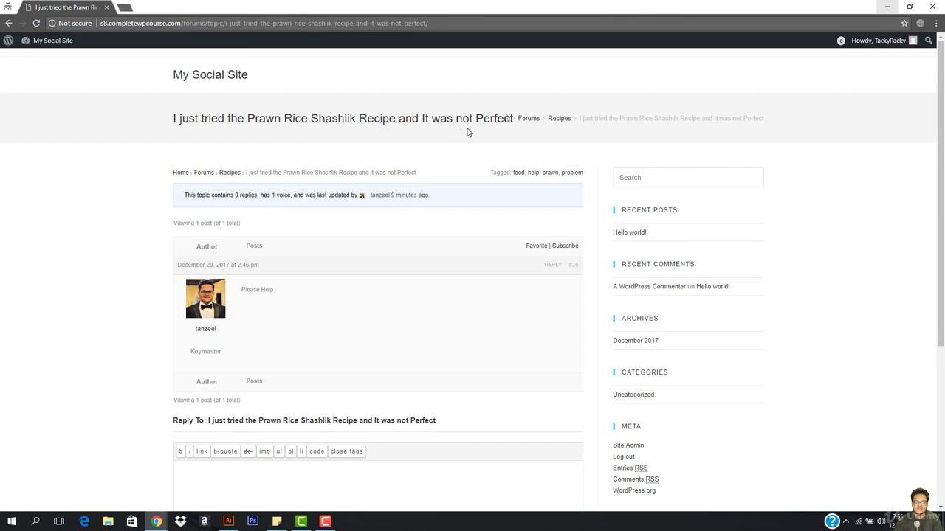
Submit the reply 'AHAHAHAHHAHA that is so funny man :P' and view it in the topic.
{"action": "scroll", "coordinate": [302, 342], "scroll_direction": "down", "scroll_amount": 3}
{"action": "left_click", "coordinate": [288, 242]}
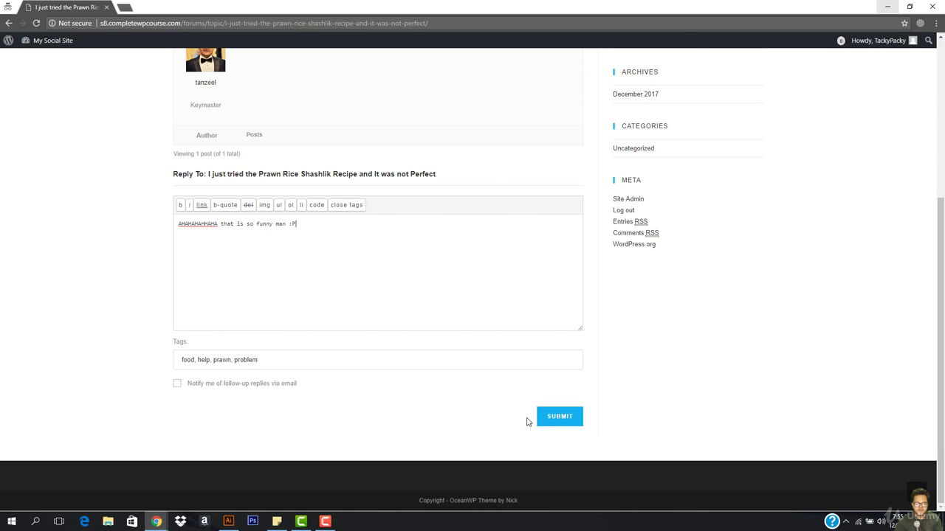
{"action": "left_click", "coordinate": [557, 417]}
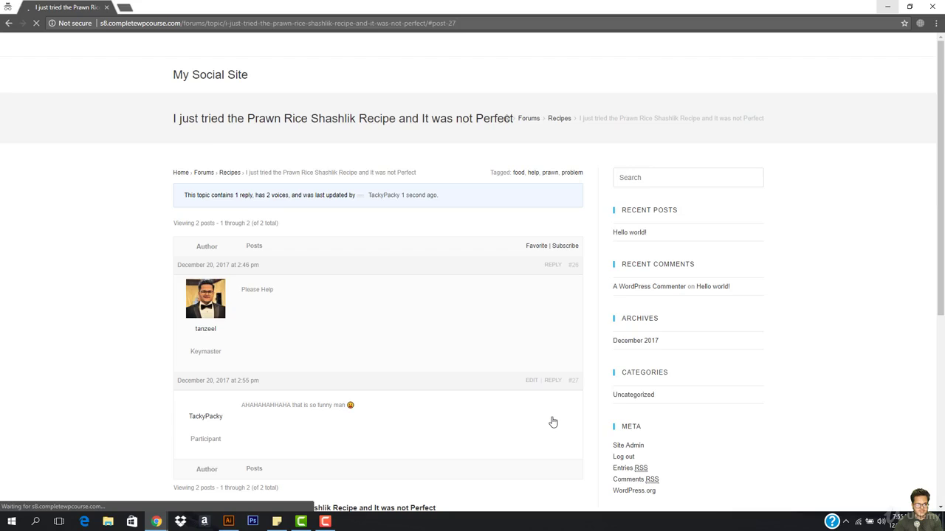
{"action": "scroll", "coordinate": [335, 272], "scroll_direction": "up", "scroll_amount": 3}
{"action": "scroll", "coordinate": [336, 271], "scroll_direction": "up", "scroll_amount": 1}
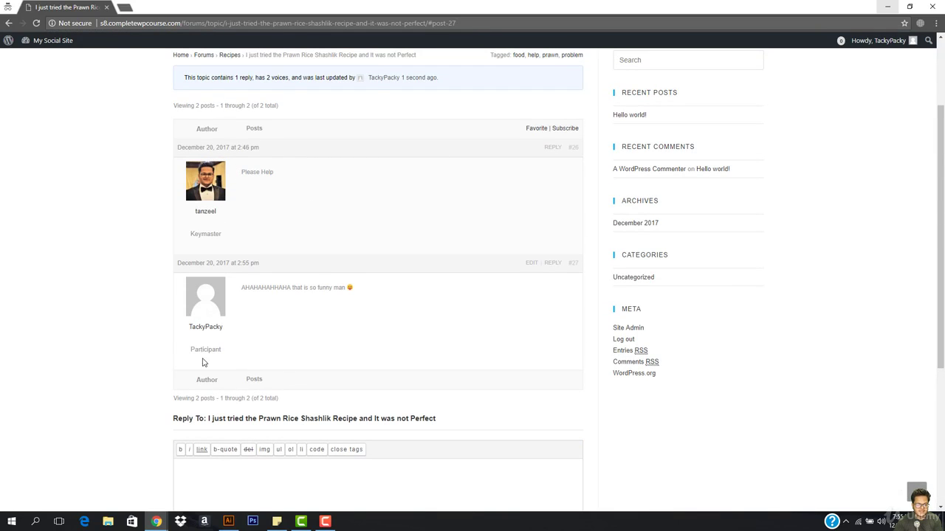
{"action": "left_click", "coordinate": [205, 211]}
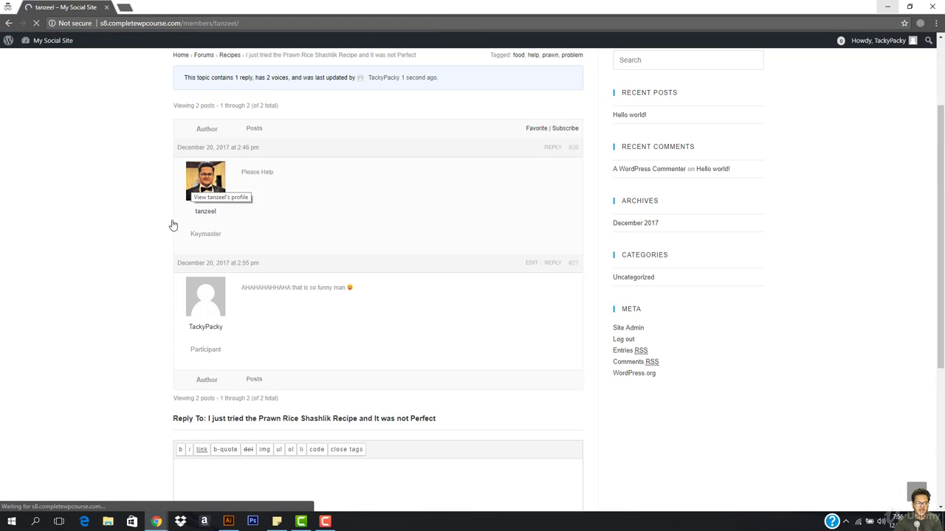
On the admin's member profile, view the Mentions and then the empty Favorites activity.
{"action": "scroll", "coordinate": [284, 276], "scroll_direction": "down", "scroll_amount": 1}
{"action": "scroll", "coordinate": [284, 277], "scroll_direction": "down", "scroll_amount": 1}
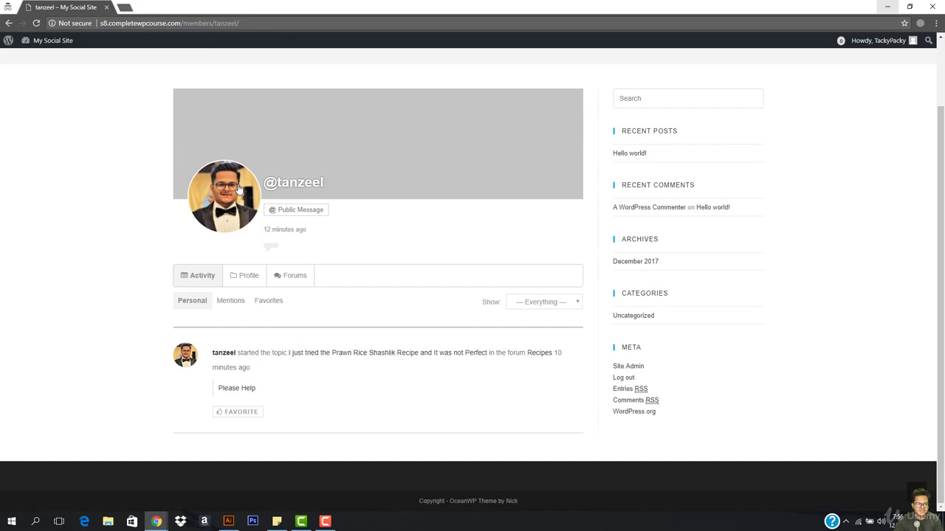
{"action": "left_click_drag", "start_coordinate": [279, 185], "coordinate": [313, 186]}
{"action": "left_click", "coordinate": [313, 186]}
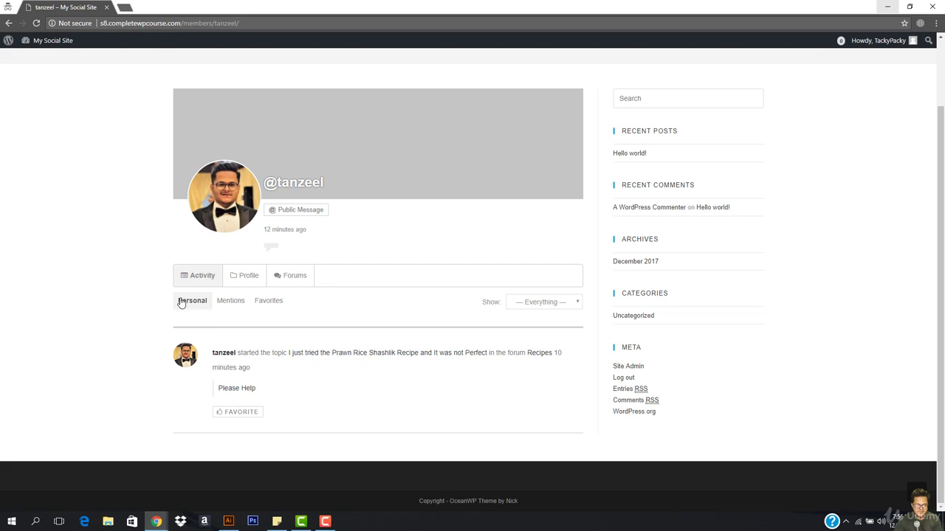
{"action": "left_click", "coordinate": [235, 302]}
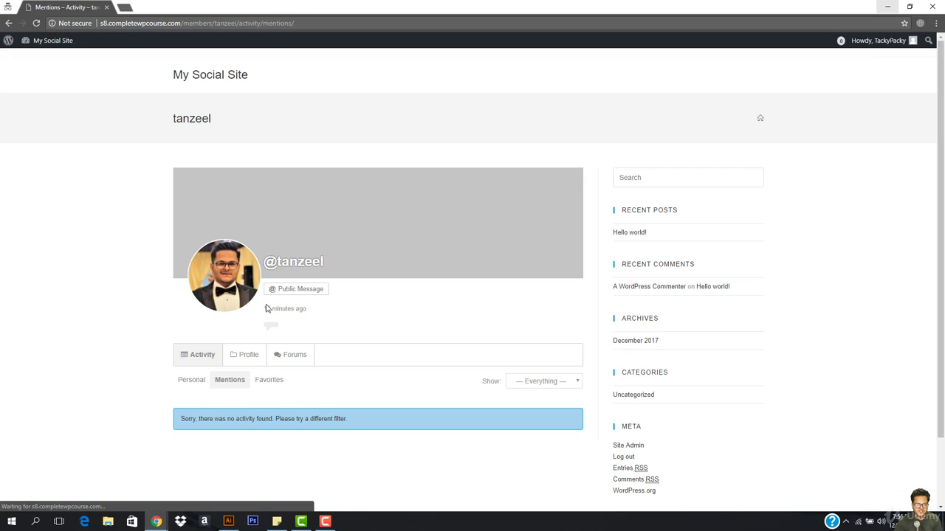
{"action": "left_click", "coordinate": [270, 380]}
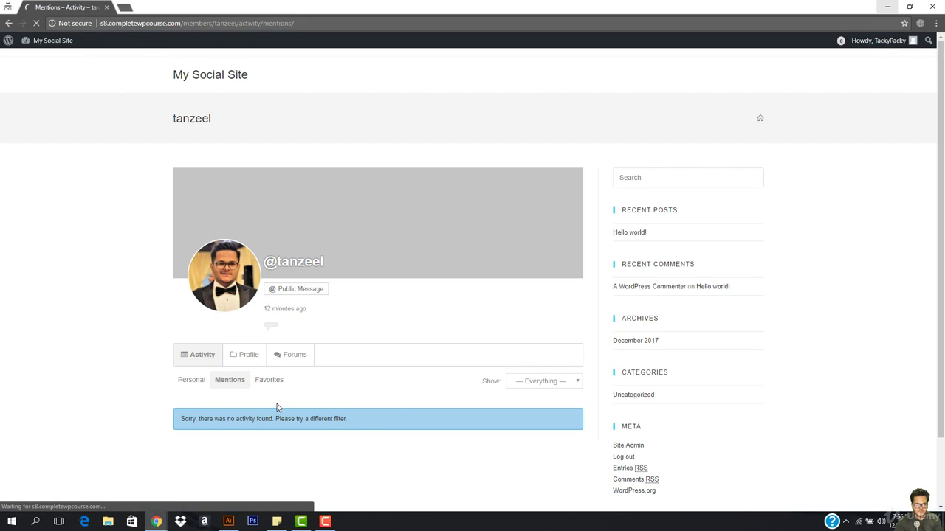
Post the public update 'hey man How are you' to the admin and favorite it.
{"action": "left_click", "coordinate": [305, 290]}
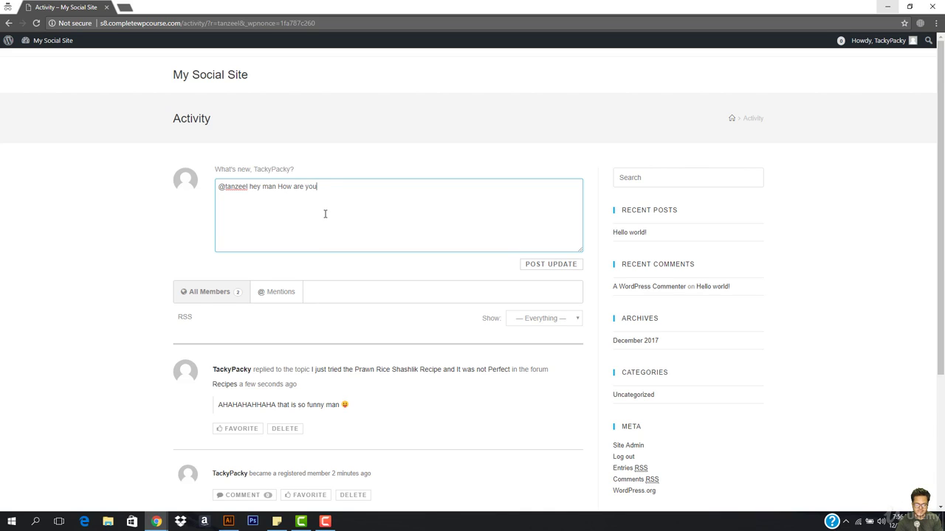
{"action": "left_click", "coordinate": [539, 268]}
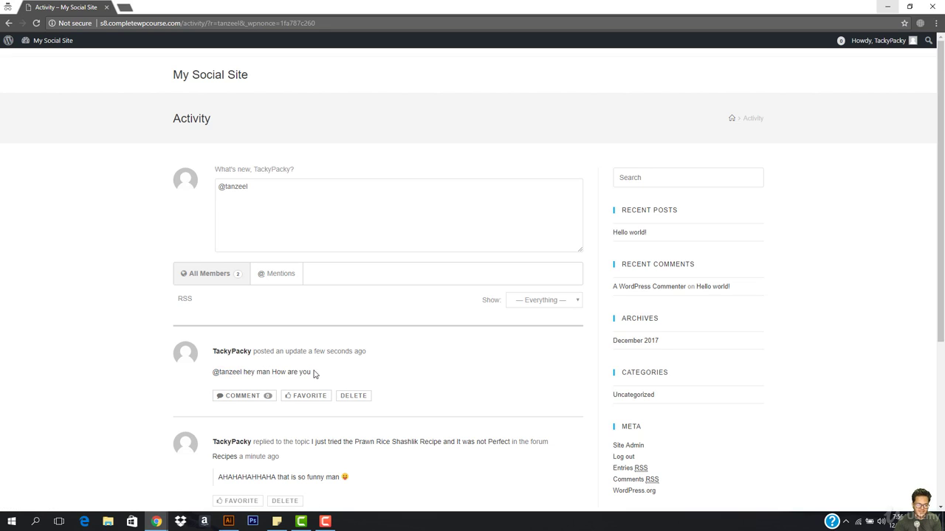
{"action": "left_click", "coordinate": [307, 396]}
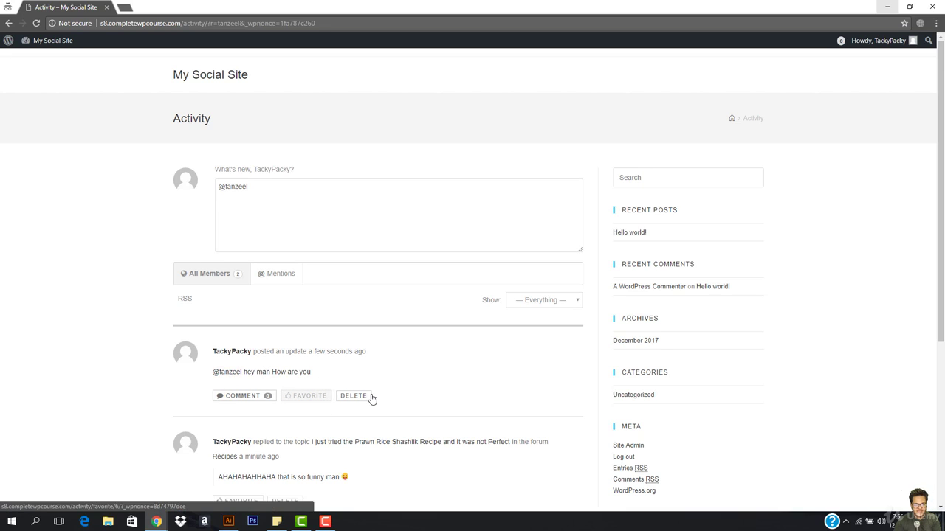
Open and cancel a comment on the update, then return to the admin's Users window.
{"action": "left_click", "coordinate": [230, 399]}
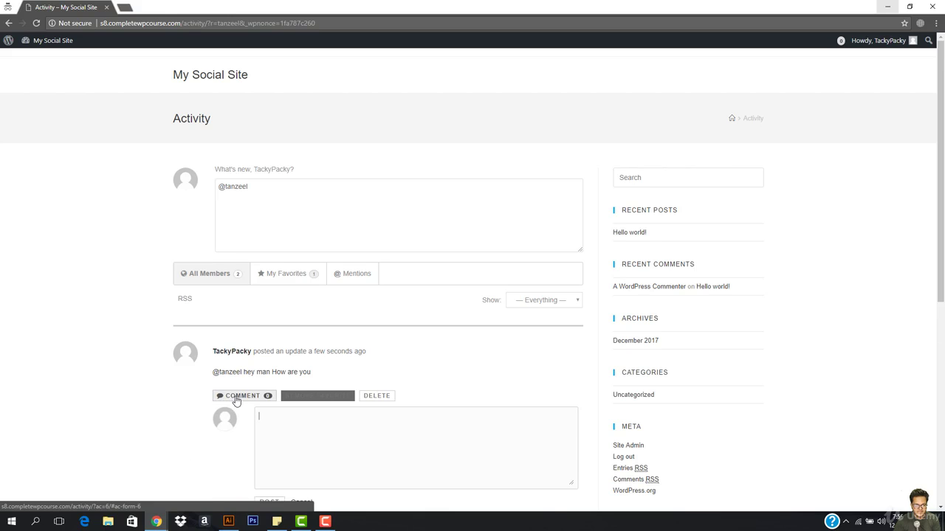
{"action": "scroll", "coordinate": [299, 413], "scroll_direction": "down", "scroll_amount": 2}
{"action": "left_click", "coordinate": [301, 403]}
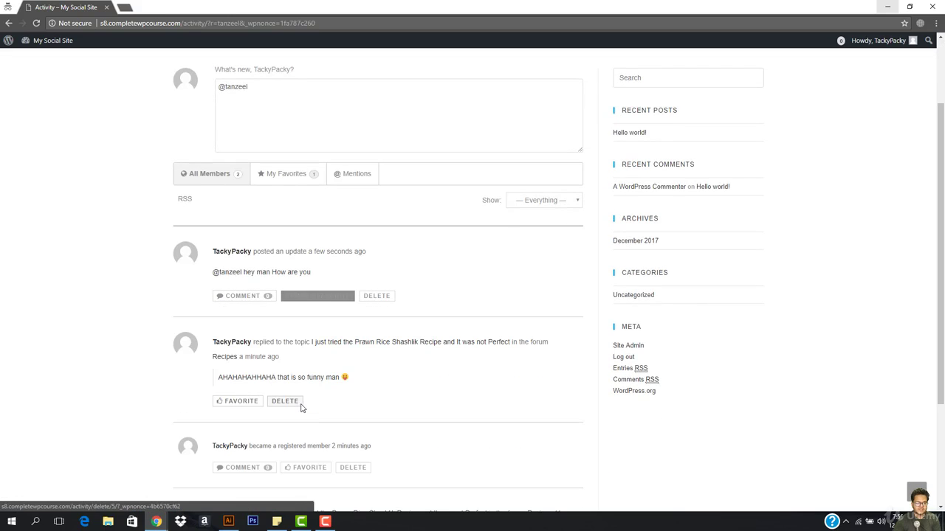
{"action": "mouse_move", "coordinate": [157, 524]}
{"action": "left_click", "coordinate": [103, 479]}
{"action": "left_click", "coordinate": [43, 60]}
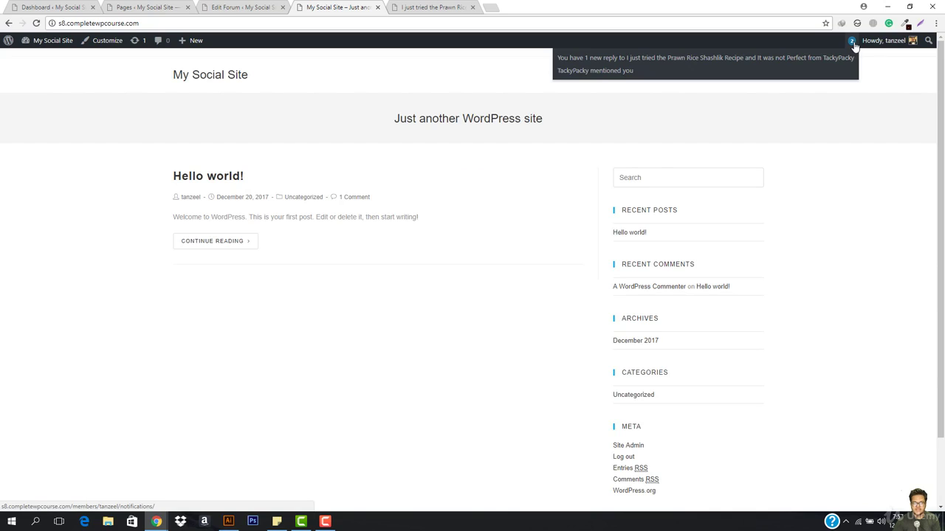
As admin, open the new reply notification and view the Prawn Rice Shashlik topic.
{"action": "mouse_move", "coordinate": [853, 45]}
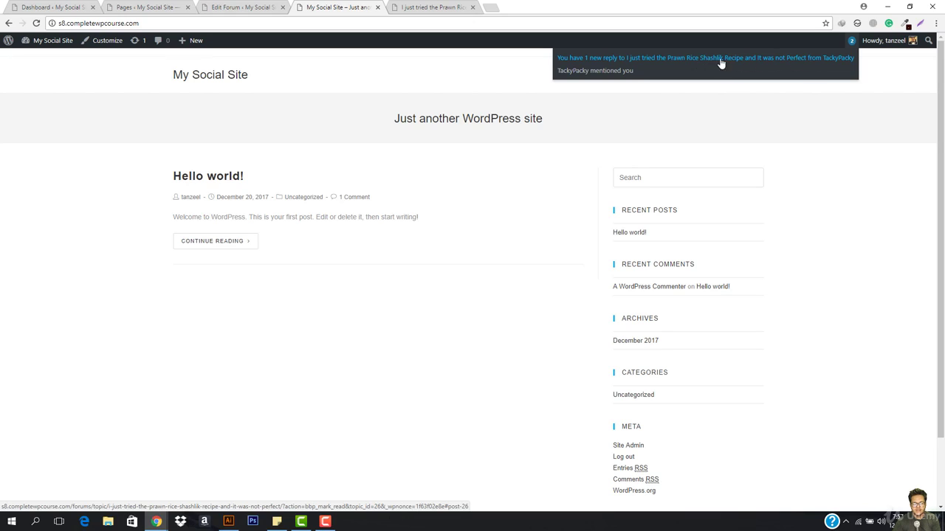
{"action": "left_click", "coordinate": [624, 64]}
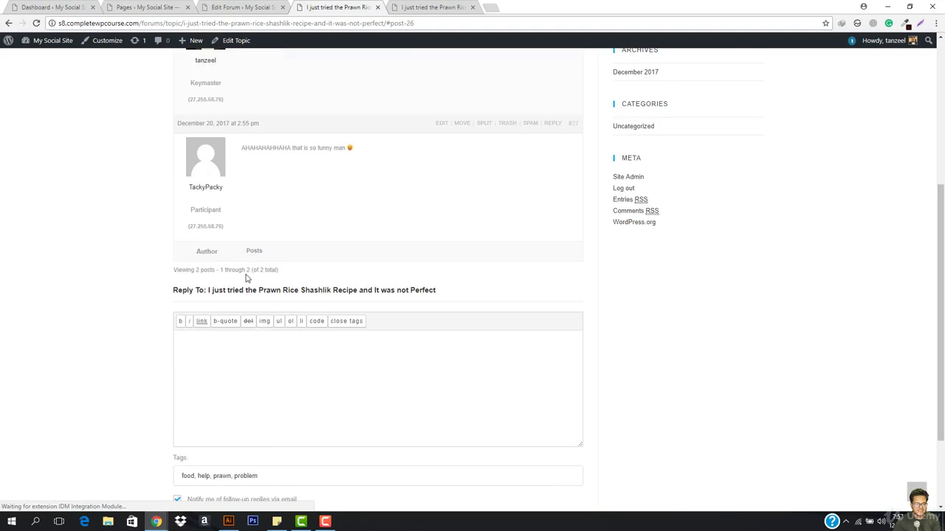
{"action": "scroll", "coordinate": [246, 274], "scroll_direction": "up", "scroll_amount": 4}
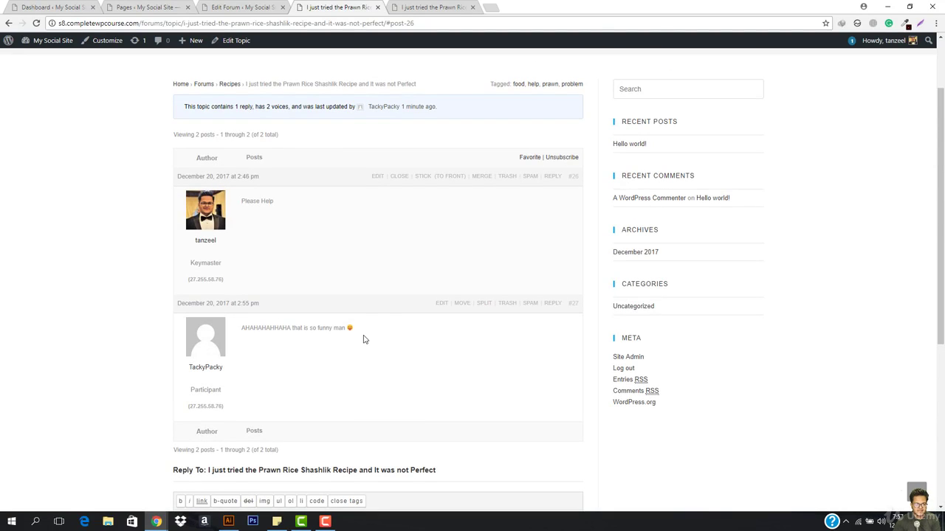
{"action": "scroll", "coordinate": [277, 361], "scroll_direction": "down", "scroll_amount": 1}
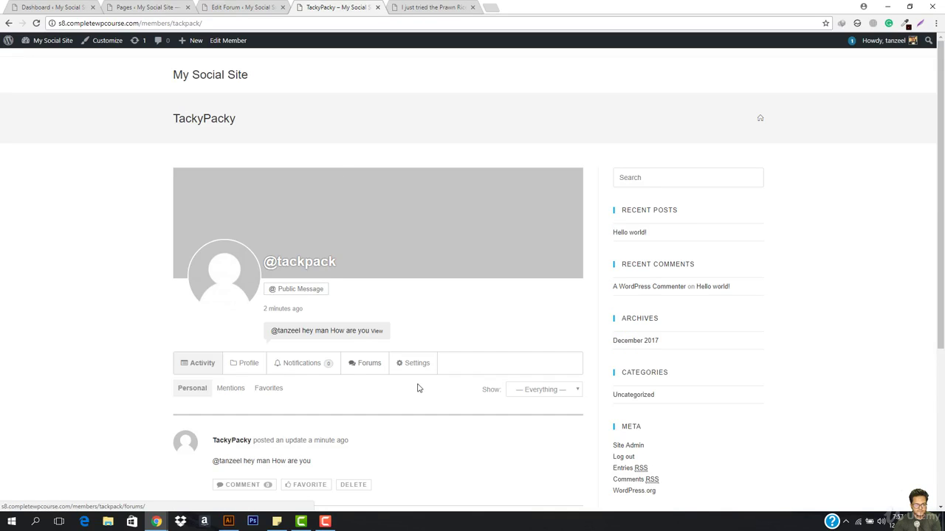
Flag the new member as a spammer in their Capabilities settings and save.
{"action": "scroll", "coordinate": [416, 371], "scroll_direction": "down", "scroll_amount": 3}
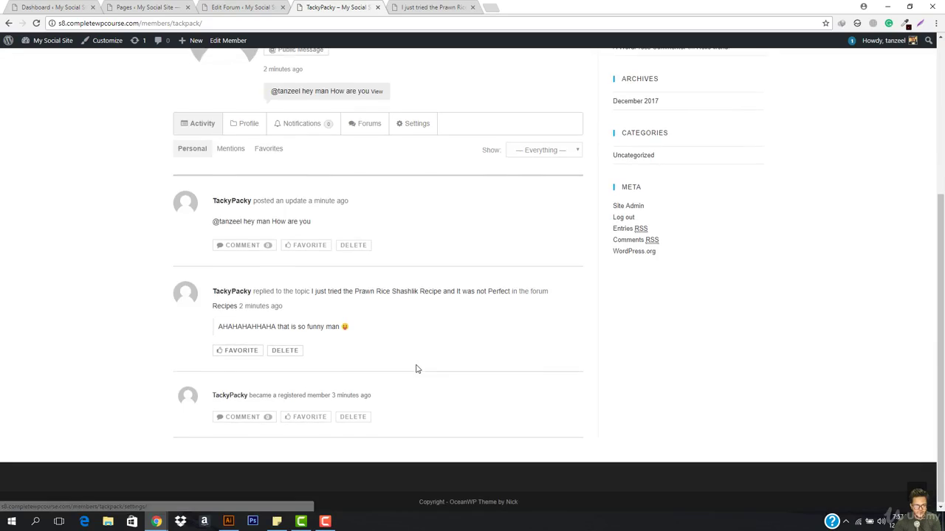
{"action": "scroll", "coordinate": [416, 367], "scroll_direction": "up", "scroll_amount": 4}
{"action": "left_click", "coordinate": [411, 363]}
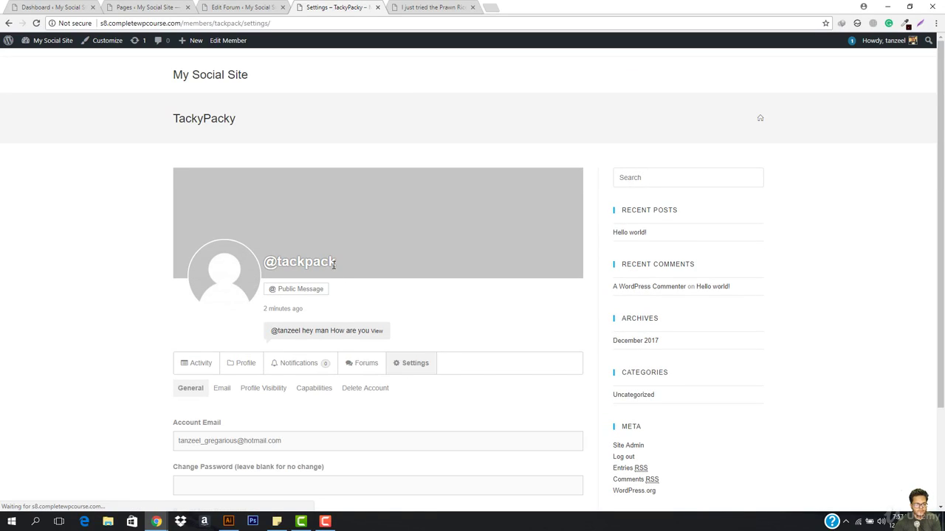
{"action": "scroll", "coordinate": [333, 267], "scroll_direction": "down", "scroll_amount": 3}
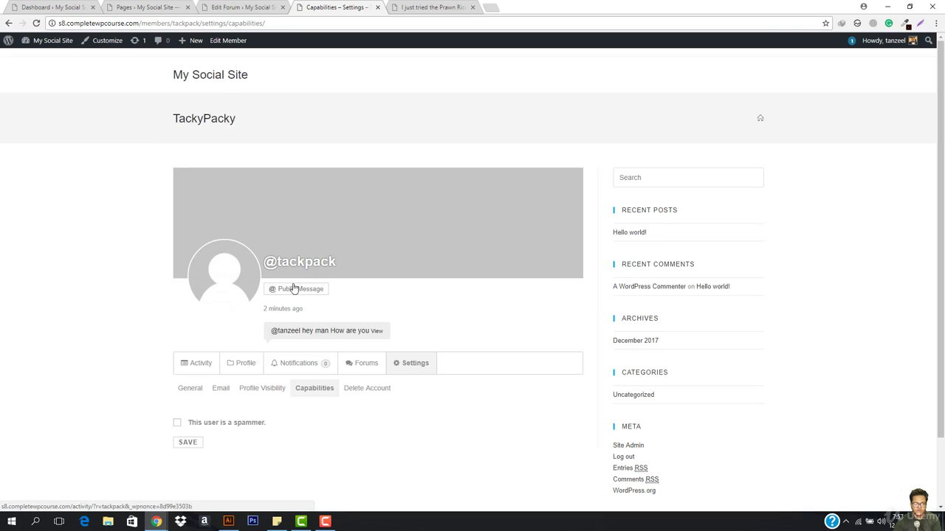
{"action": "scroll", "coordinate": [306, 373], "scroll_direction": "down", "scroll_amount": 2}
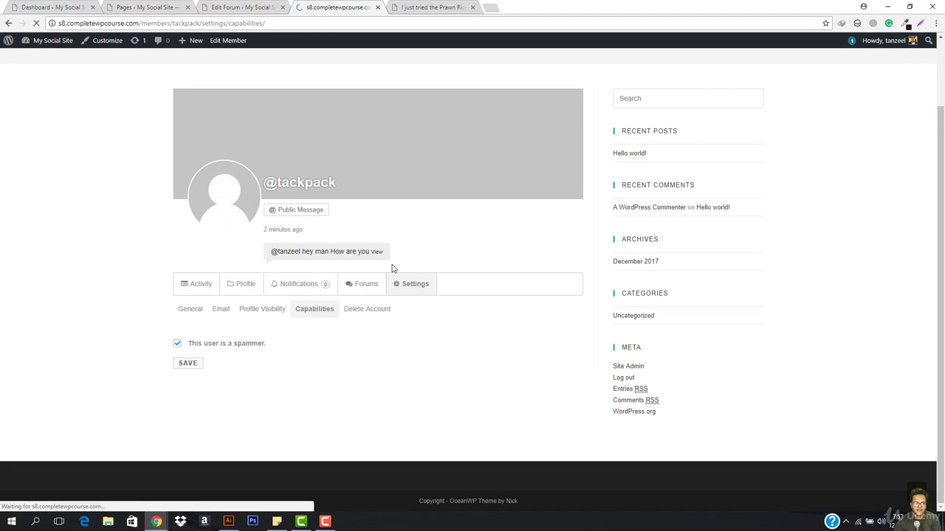
{"action": "scroll", "coordinate": [296, 272], "scroll_direction": "down", "scroll_amount": 2}
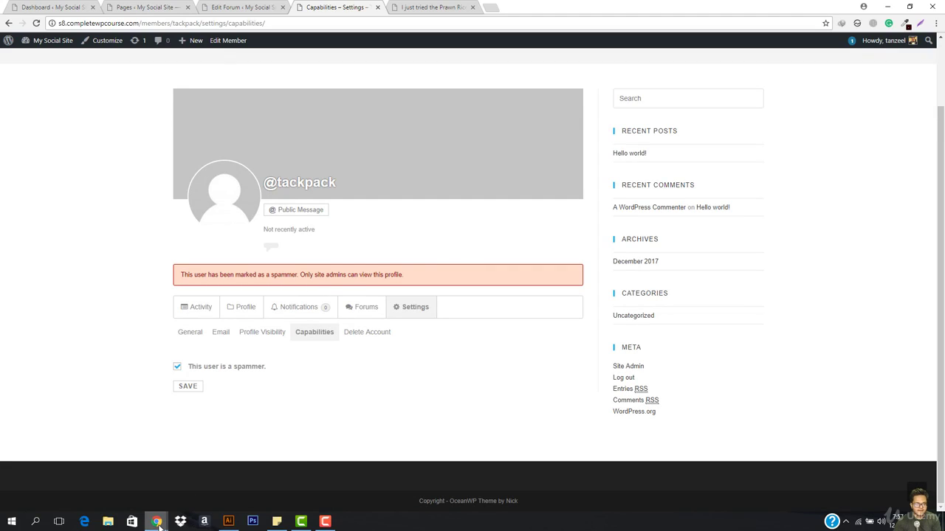
{"action": "mouse_move", "coordinate": [157, 520]}
{"action": "left_click", "coordinate": [186, 508]}
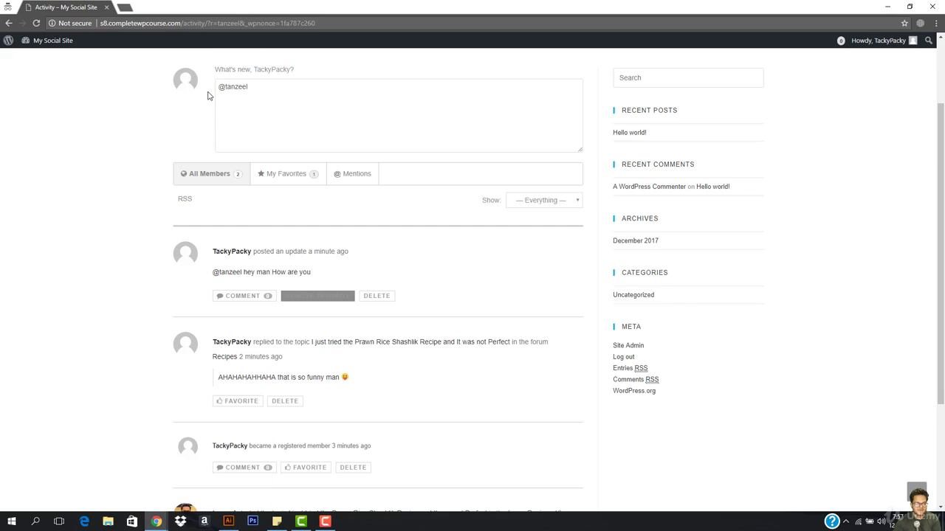
Confirm the member's spammer login error, then show the My Social Site home page in the admin window.
{"action": "scroll", "coordinate": [207, 96], "scroll_direction": "up", "scroll_amount": 2}
{"action": "left_click", "coordinate": [209, 83]}
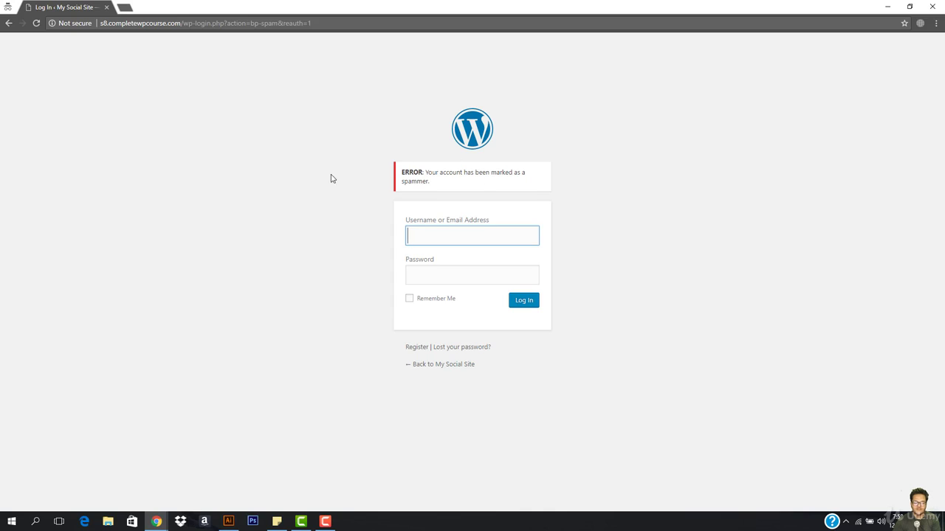
{"action": "left_click", "coordinate": [887, 6]}
{"action": "scroll", "coordinate": [433, 221], "scroll_direction": "up", "scroll_amount": 2}
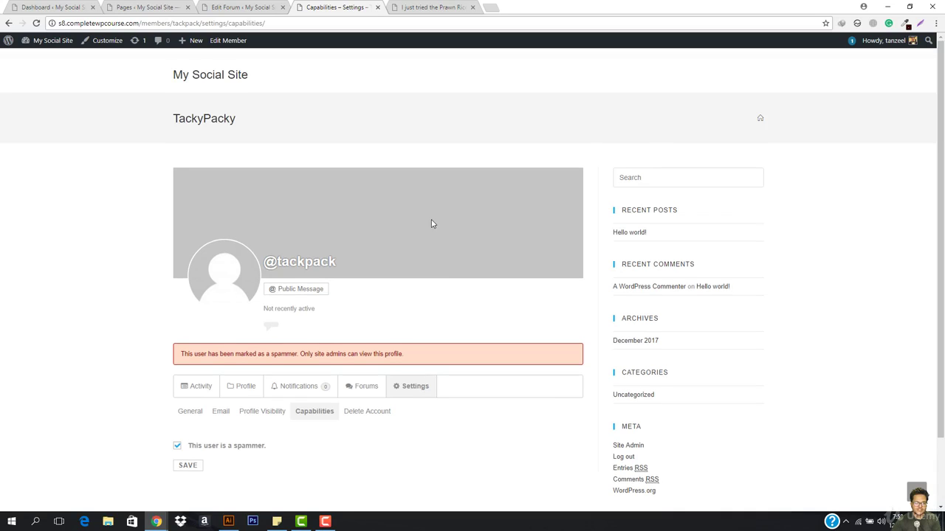
{"action": "left_click", "coordinate": [189, 75]}
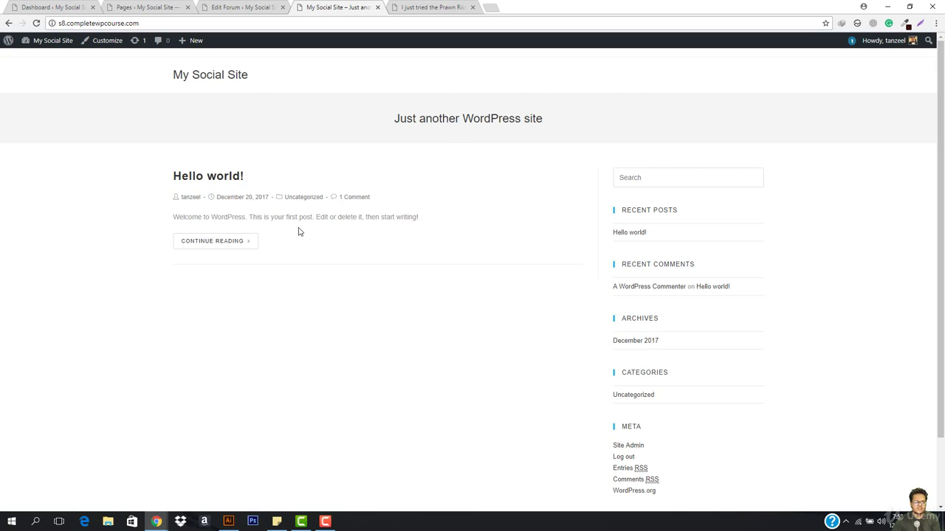
Switch to the Edit Forum tab showing the Recipes forum with 'Please tell me the new recipes'.
{"action": "scroll", "coordinate": [390, 236], "scroll_direction": "down", "scroll_amount": 3}
{"action": "scroll", "coordinate": [390, 237], "scroll_direction": "up", "scroll_amount": 3}
{"action": "left_click", "coordinate": [241, 7]}
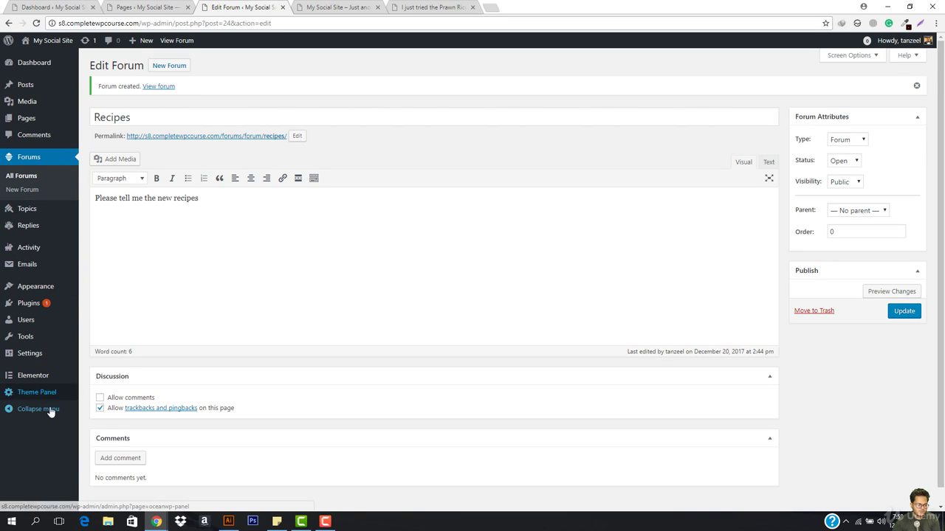
{"action": "mouse_move", "coordinate": [25, 393]}
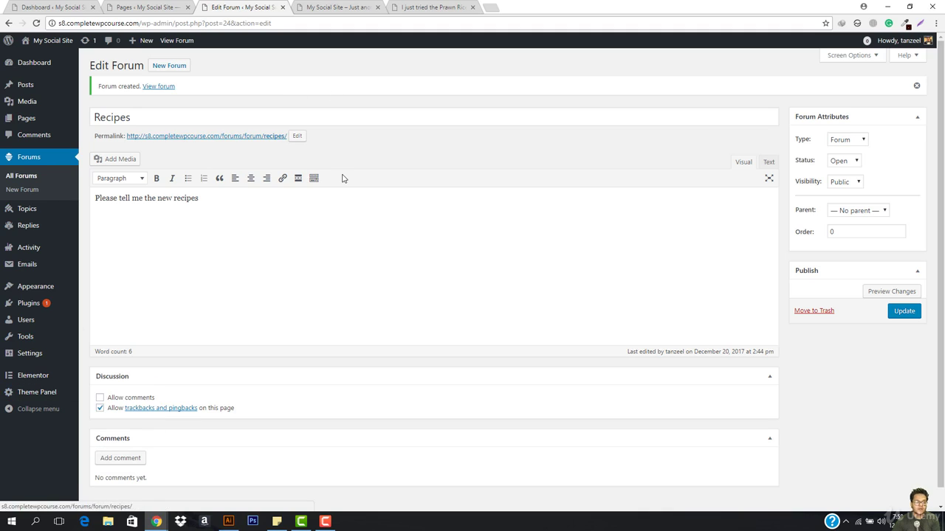